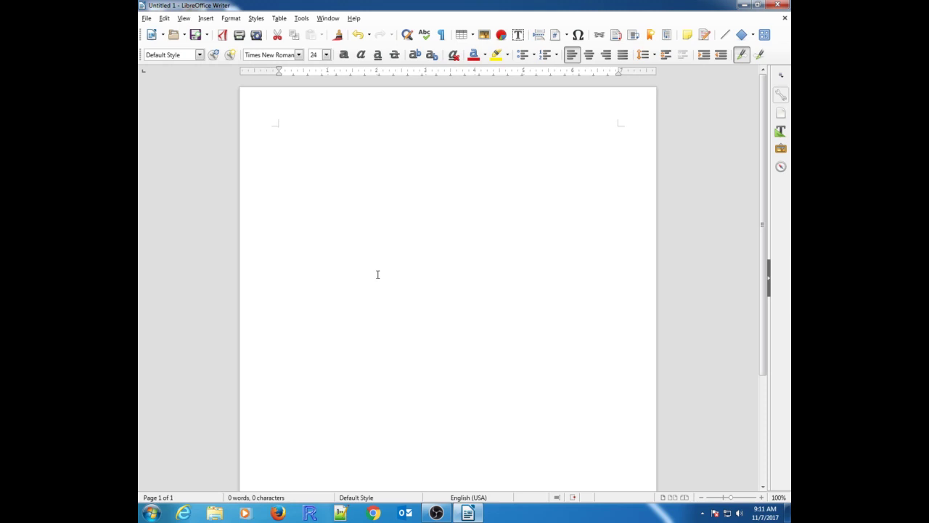
Type LibreOffice.org as the first line and start a new paragraph beneath it
type("LibreOffic")
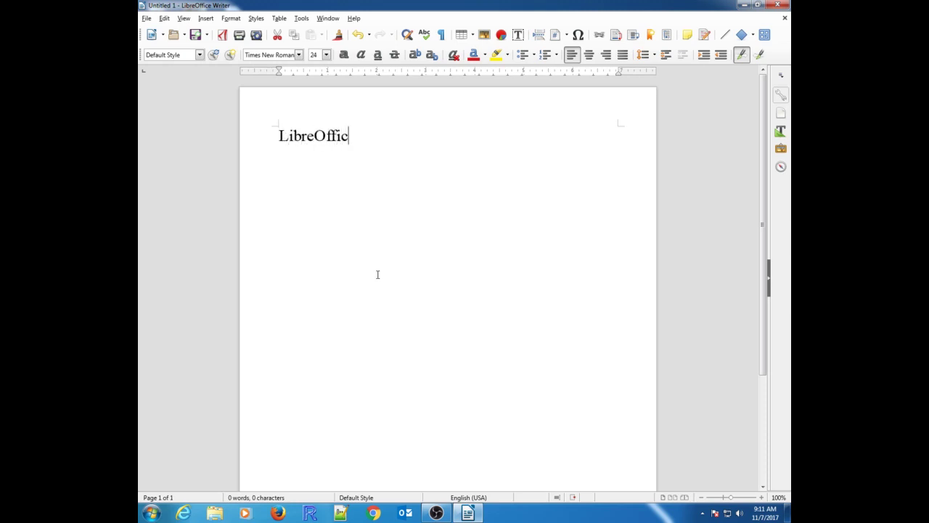
type("e.org")
key("Return")
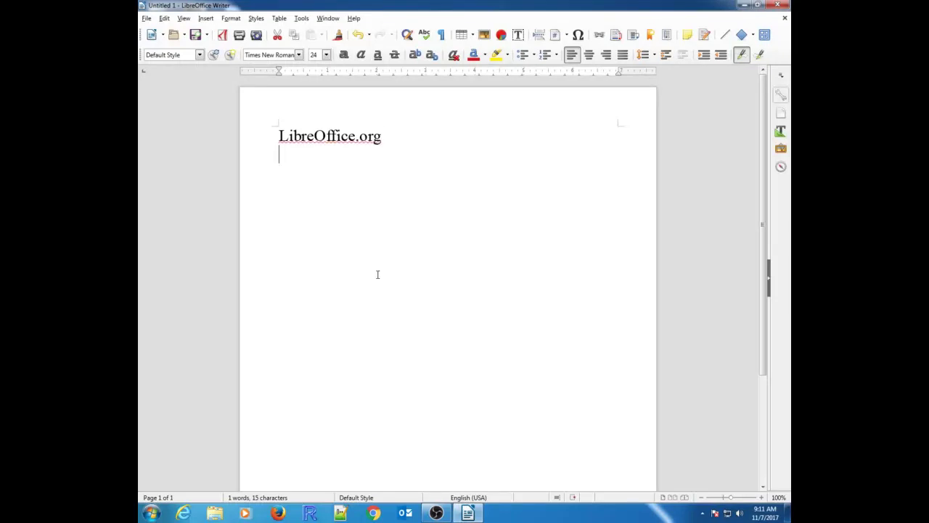
Insert an empty formula object below the LibreOffice.org line
left_click(206, 19)
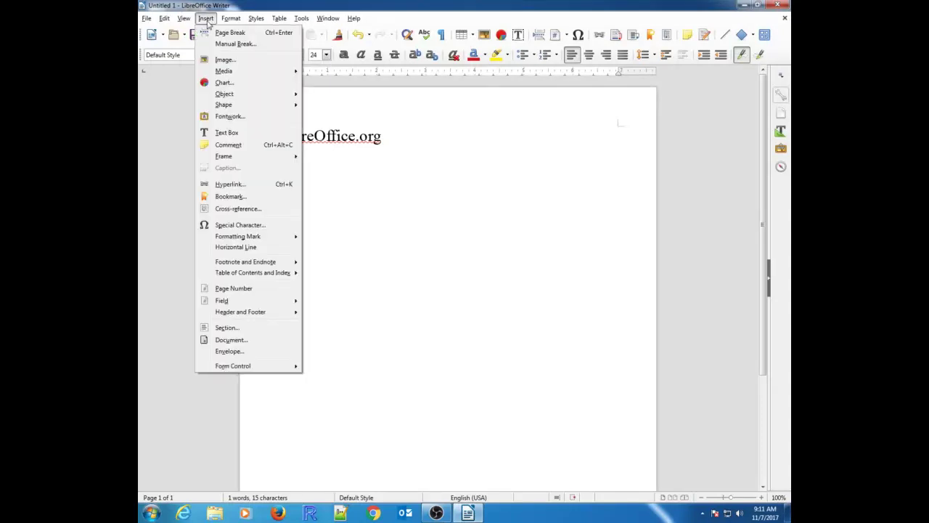
mouse_move(230, 94)
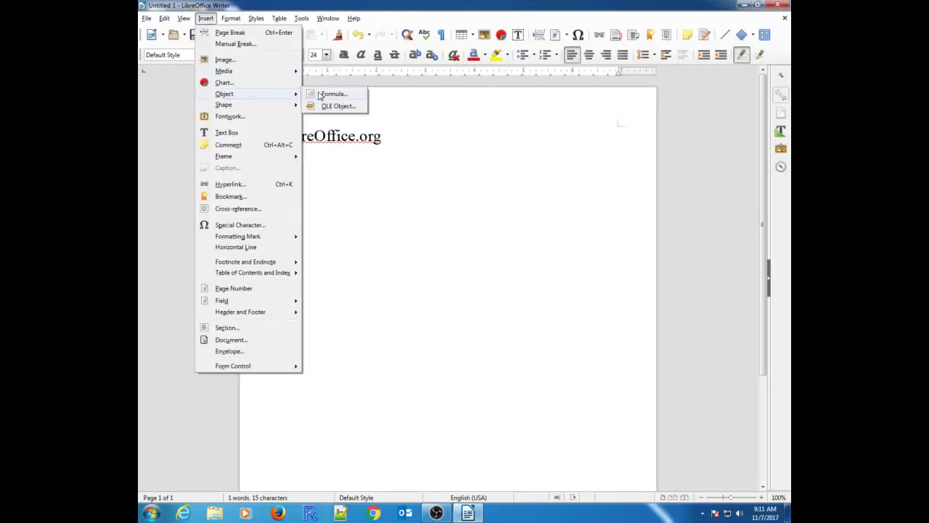
left_click(333, 94)
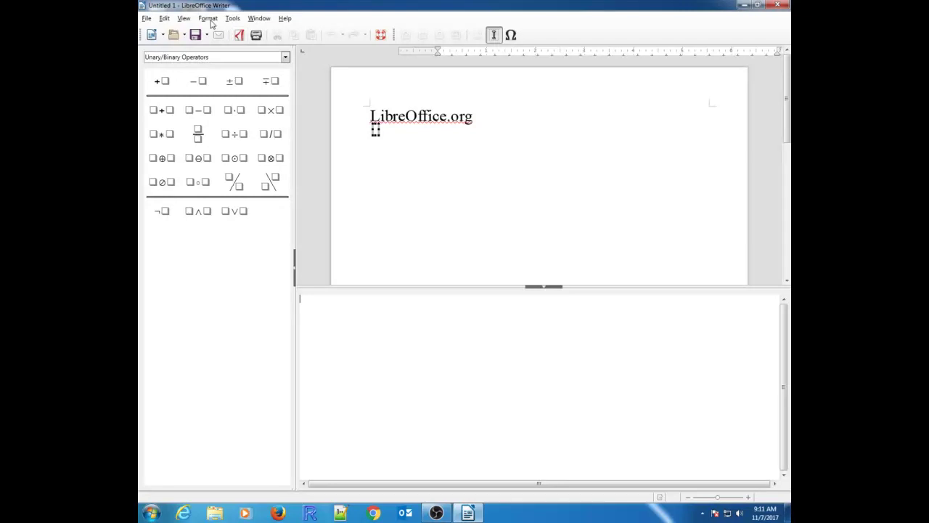
Change the formula's base font size from 12 pt to 24 pt
left_click(210, 20)
left_click(219, 44)
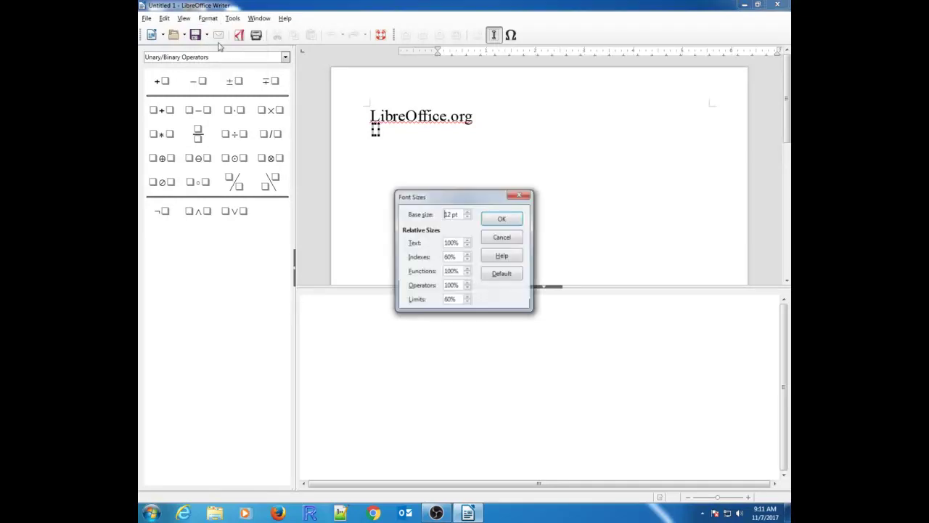
left_click_drag(452, 214, 442, 214)
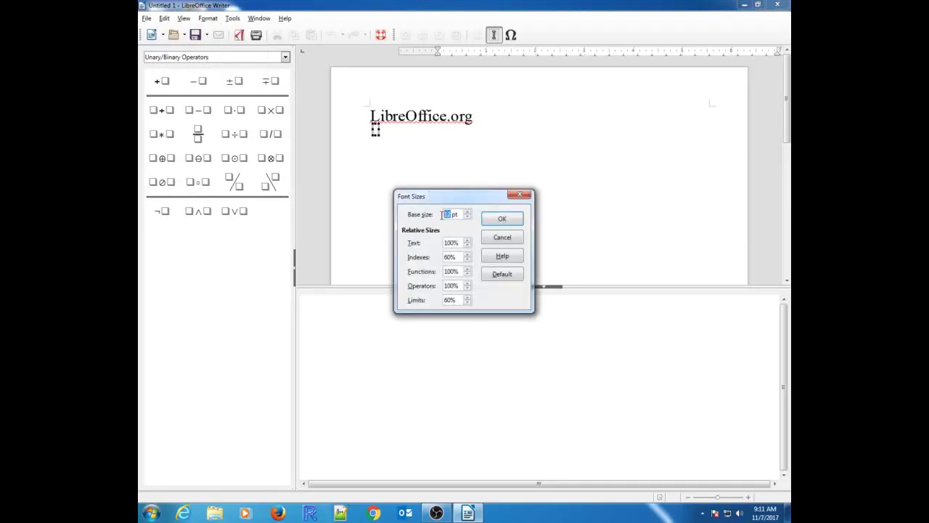
type("24")
left_click(502, 219)
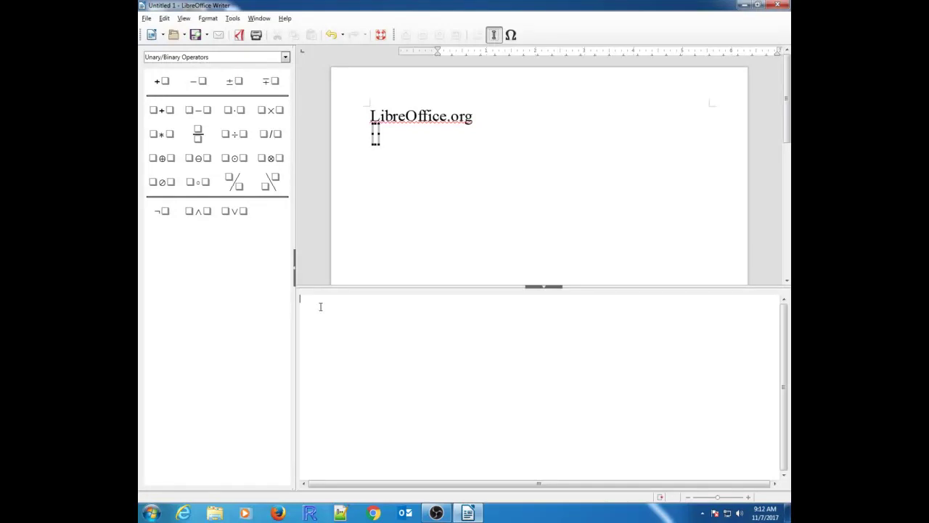
Enter the formula s^2_x = n sum x^2 - ( sum x )^2
type("s^2_x = n sum( x )")
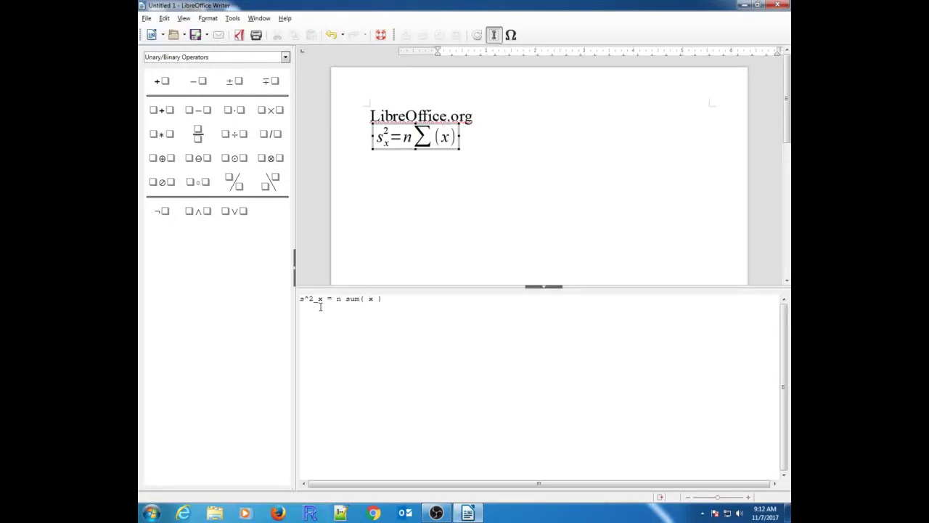
key("Left")
key("Left")
type("^2")
key("BackSpace")
key("Left")
key("Left")
key("BackSpace")
key("Right")
key("Right")
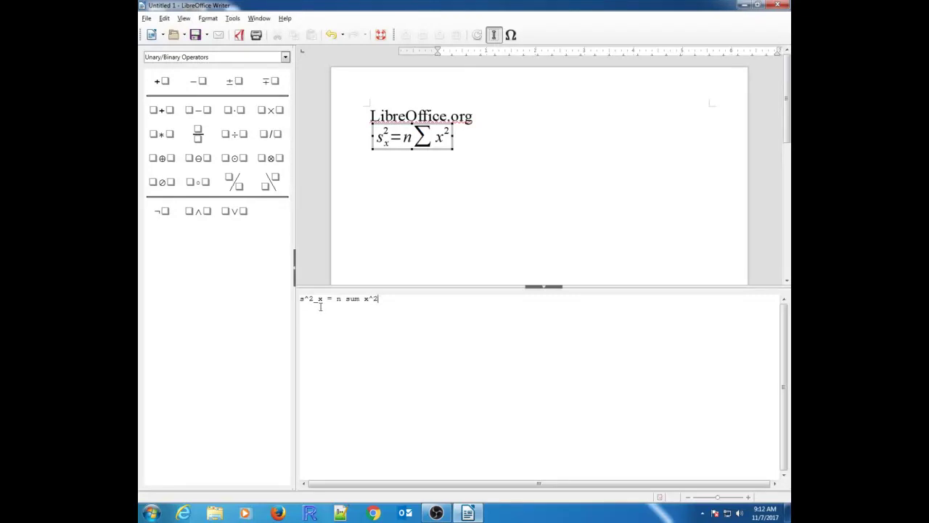
type("- ( sum x )")
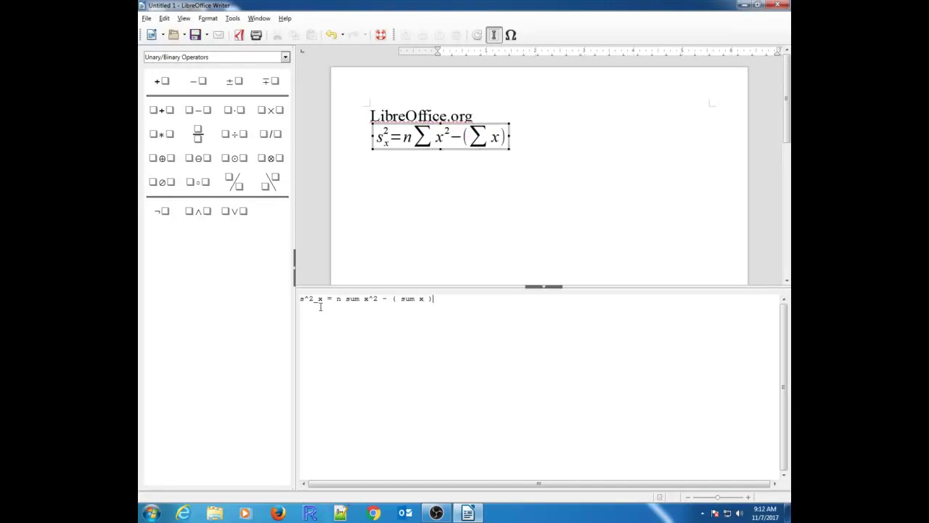
type("^2")
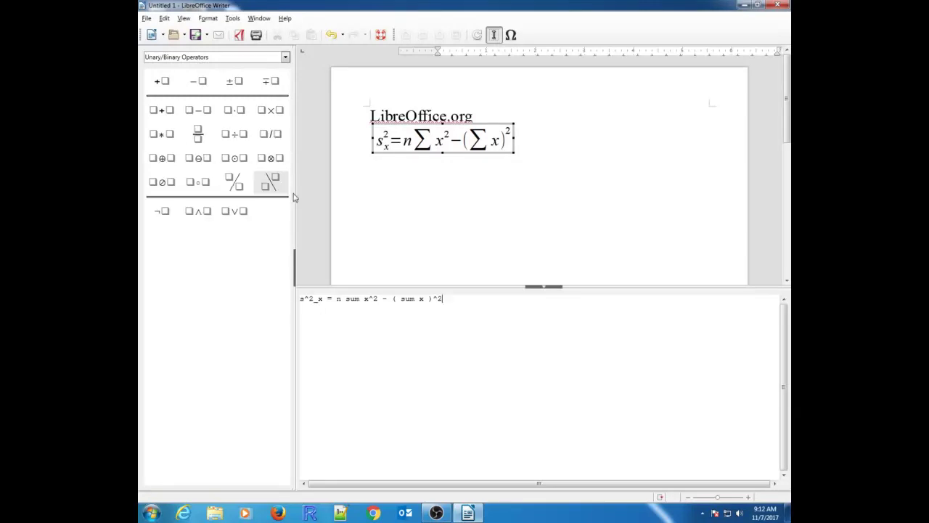
Turn the expression into a fraction over the denominator n (n - 1)
left_click(338, 298)
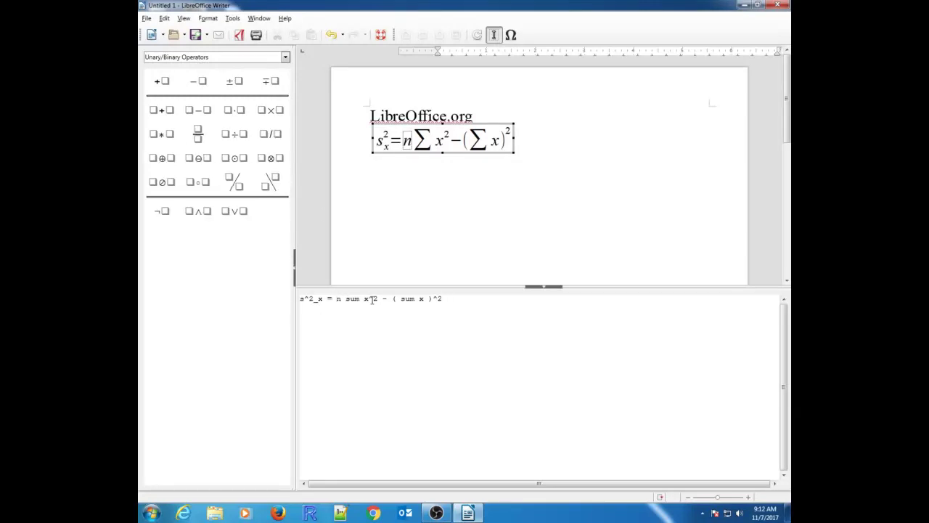
type("(")
left_click(460, 298)
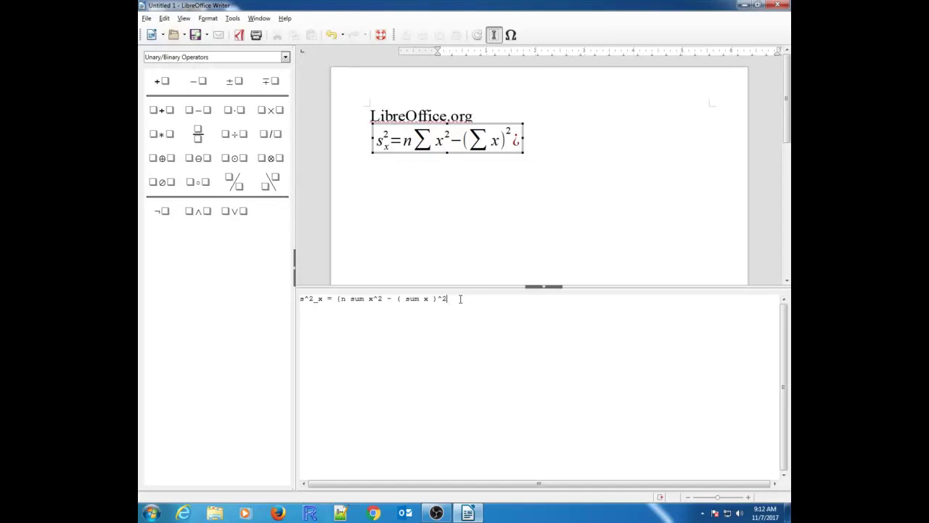
type(")^2} over { n }")
key("Left")
key("Left")
type("n")
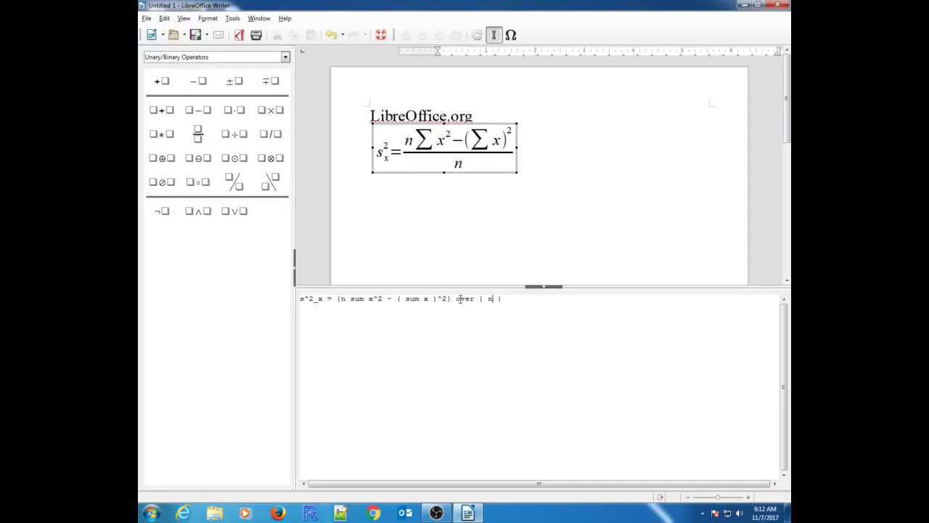
type(" (n - 1)")
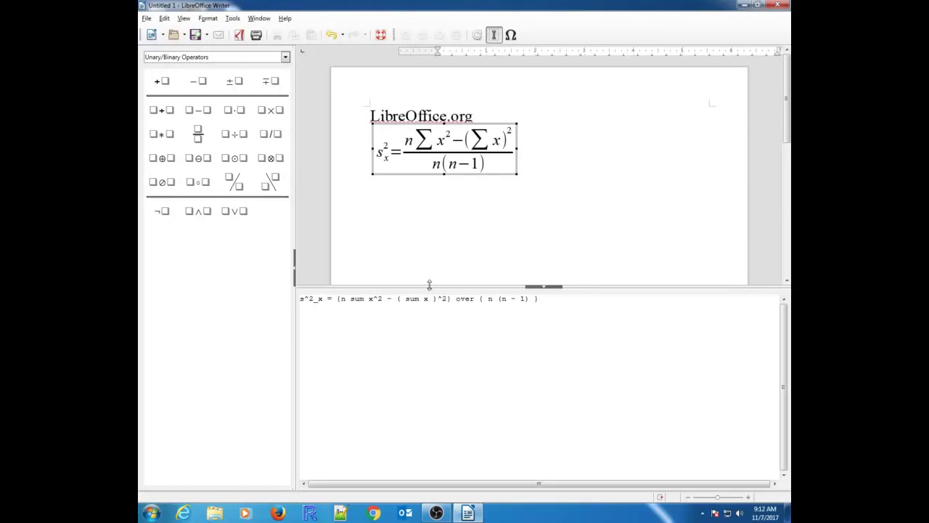
Give the first sum limits from i = 1 to n and subscript its x as x_i
type("from i")
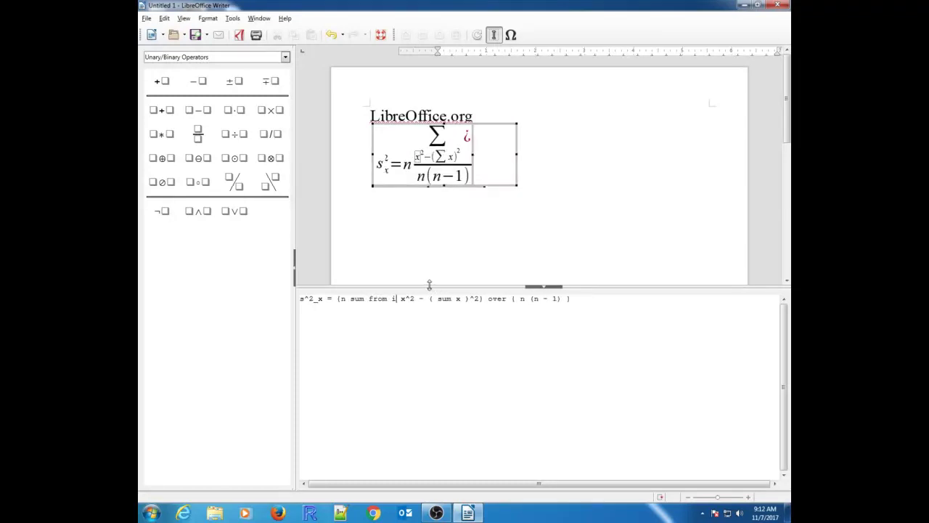
type(" = 1 to n")
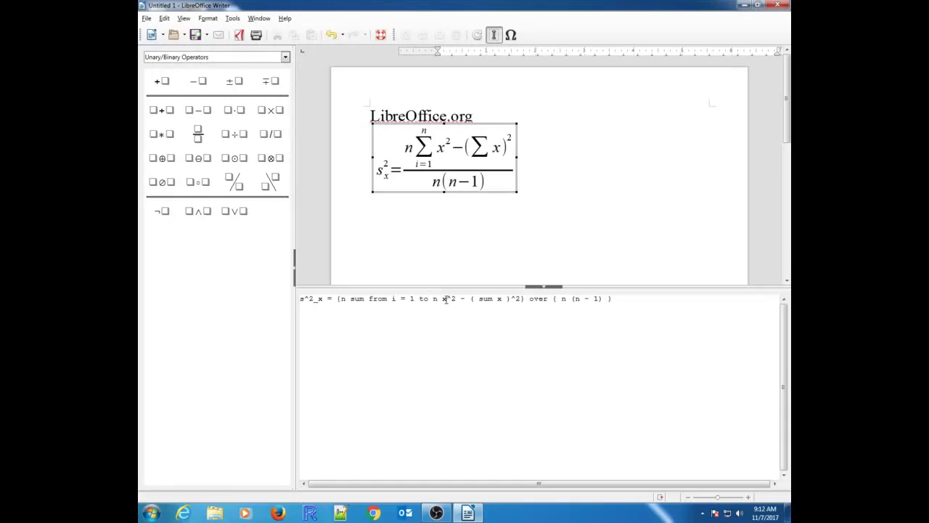
left_click(444, 299)
type("_i")
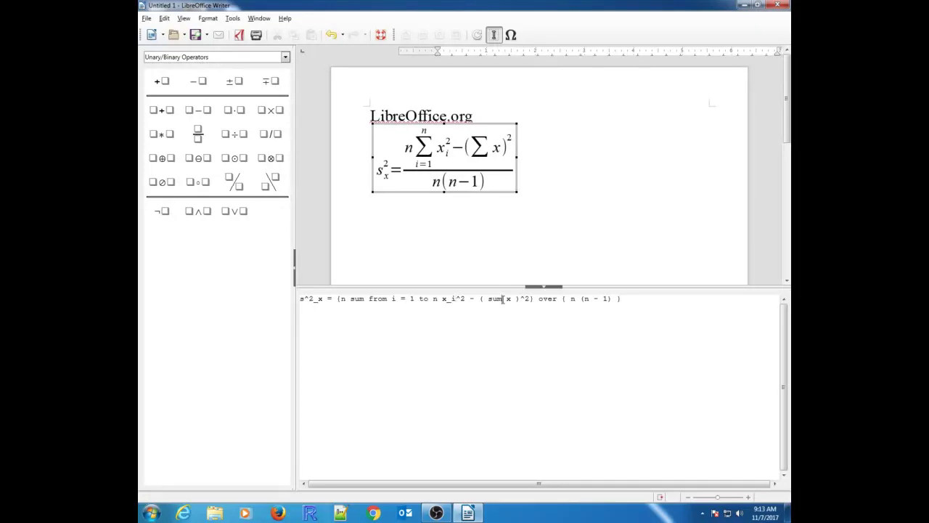
type(" from i = 1 to n ")
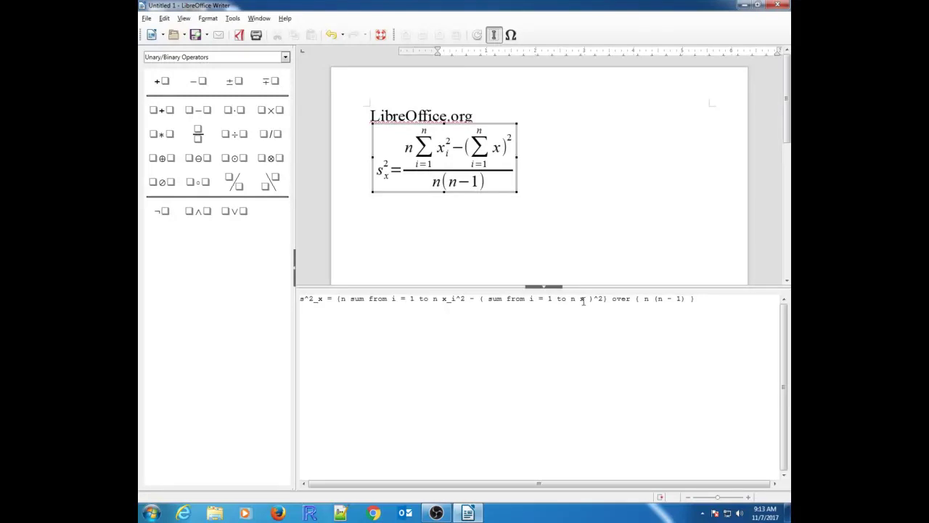
type("_i")
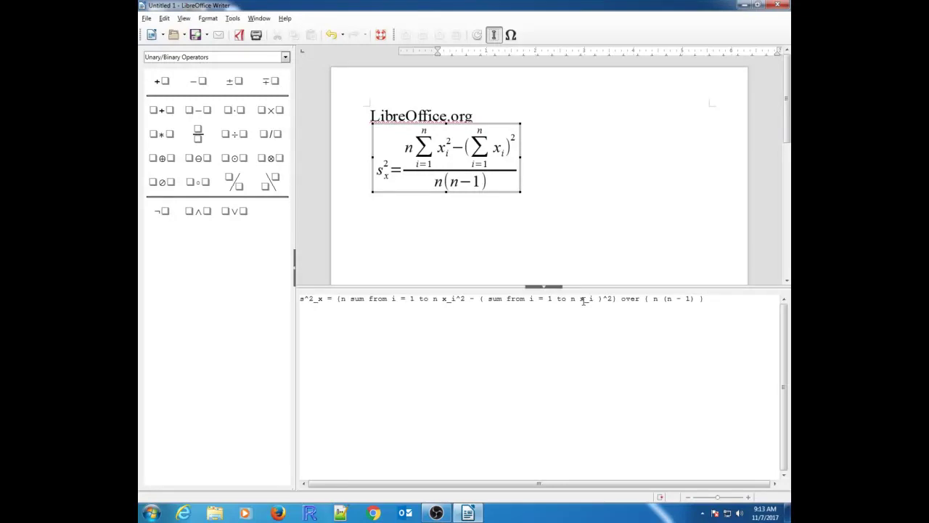
Wrap the second sum in auto-sizing left( … right) brackets and leave formula editing
left_click(715, 300)
key("Return")
left_click(285, 57)
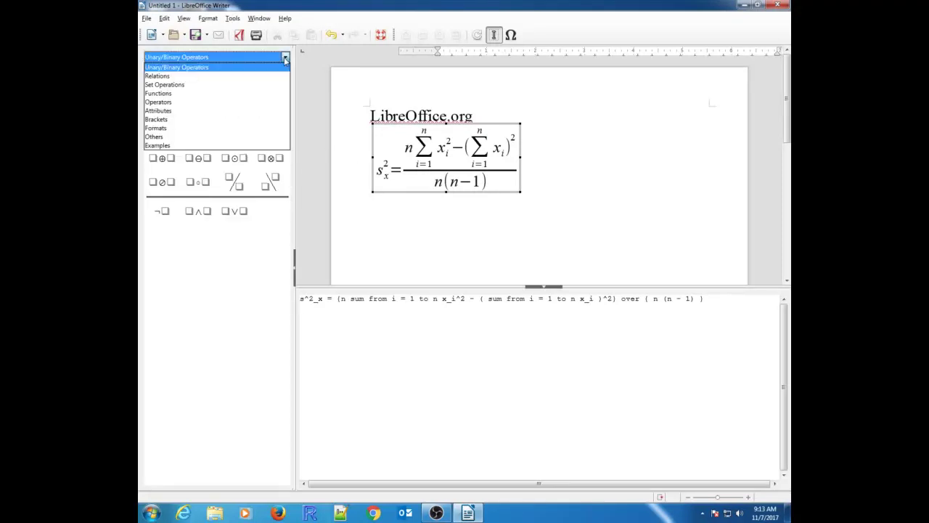
left_click(181, 120)
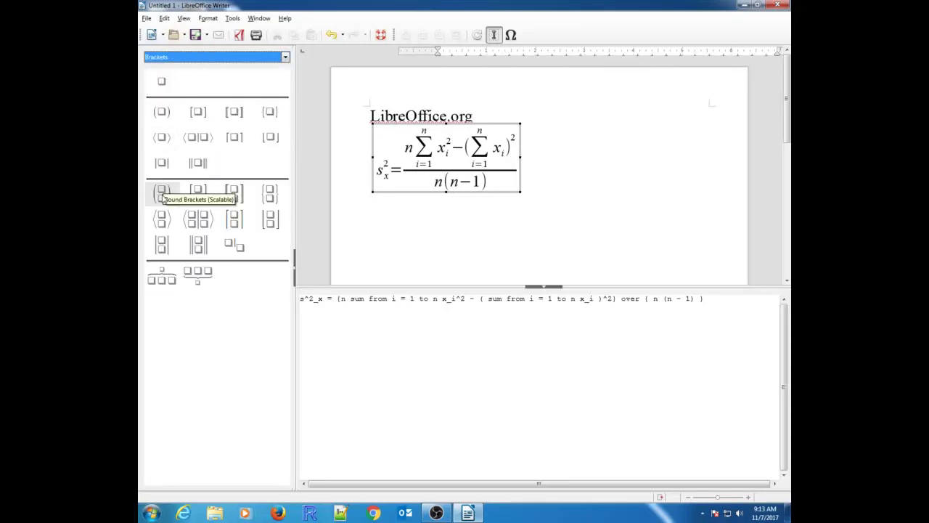
left_click(161, 193)
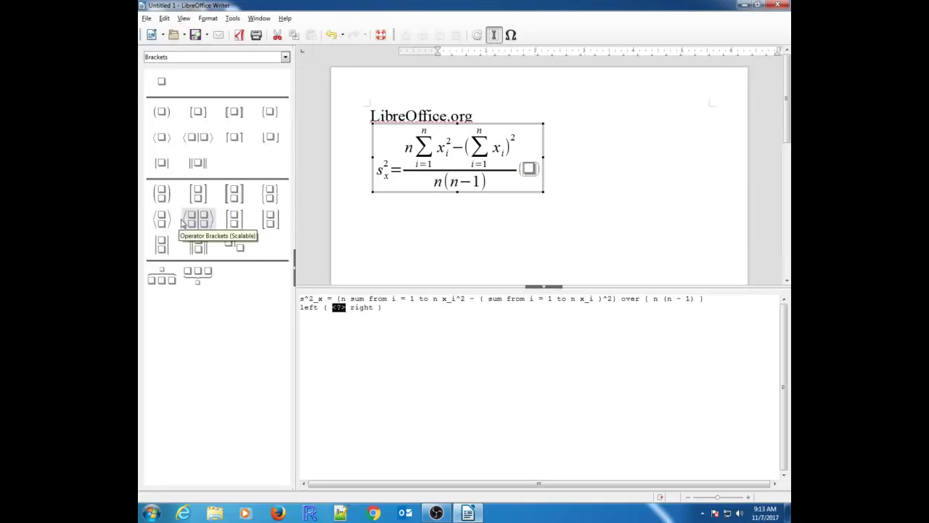
key("ctrl+z")
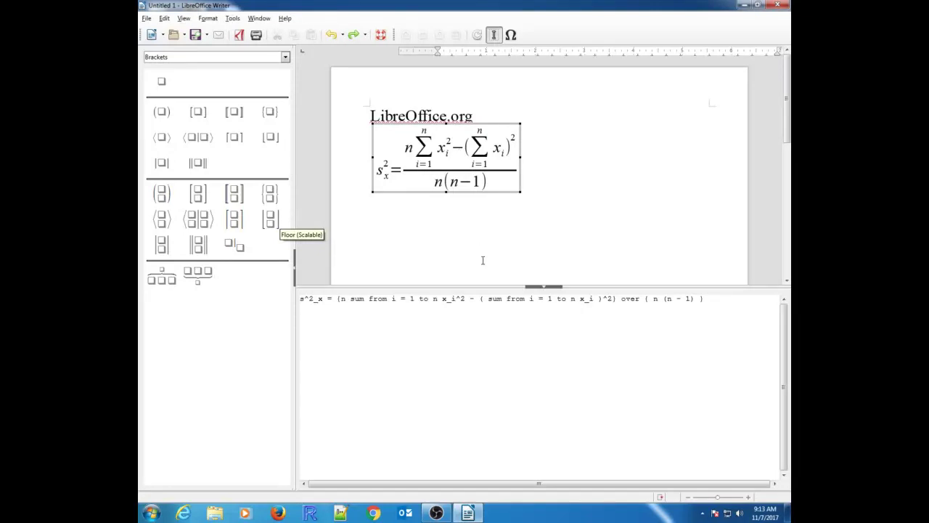
left_click(479, 298)
type("left")
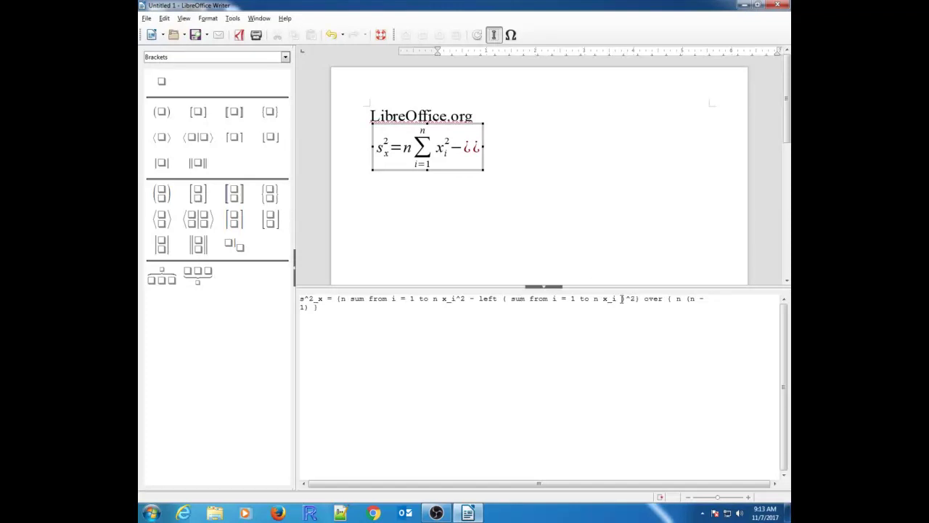
type("  right")
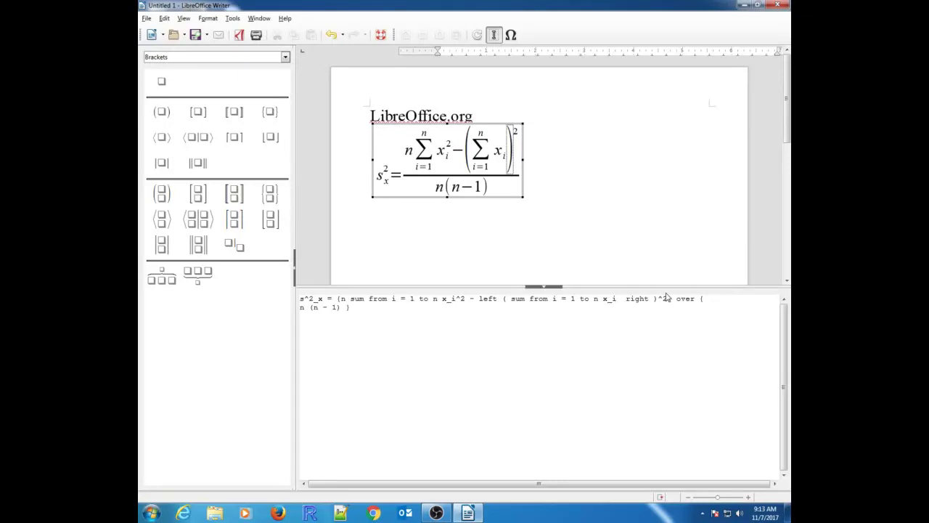
left_click(563, 177)
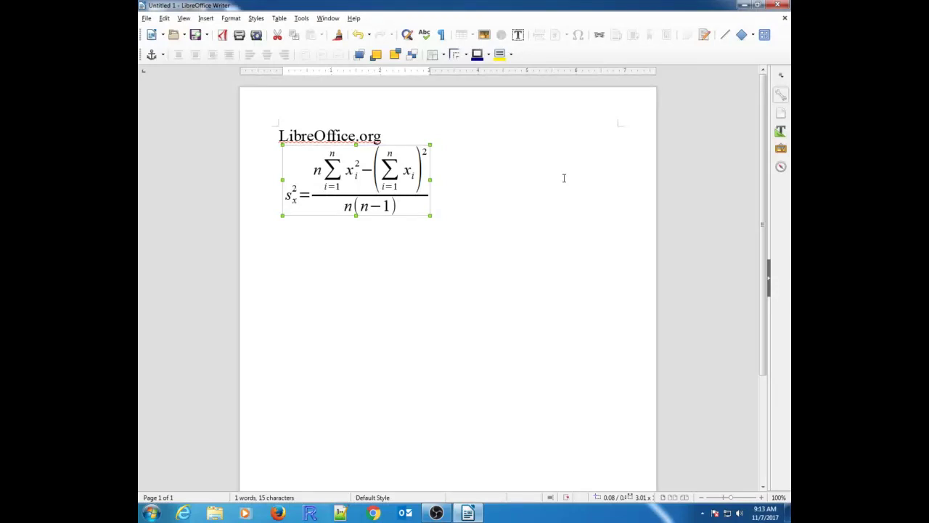
Save the document as formula.odt in ODF Text format
left_click(145, 18)
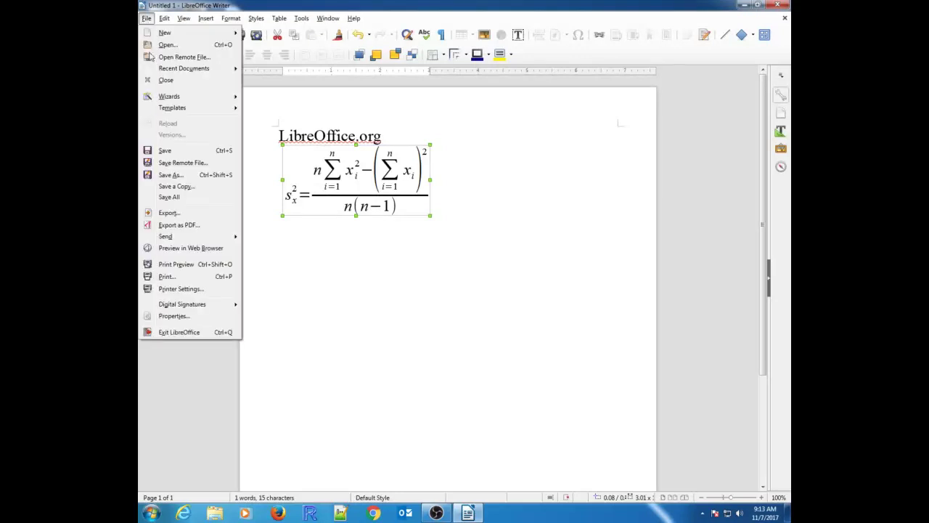
left_click(178, 177)
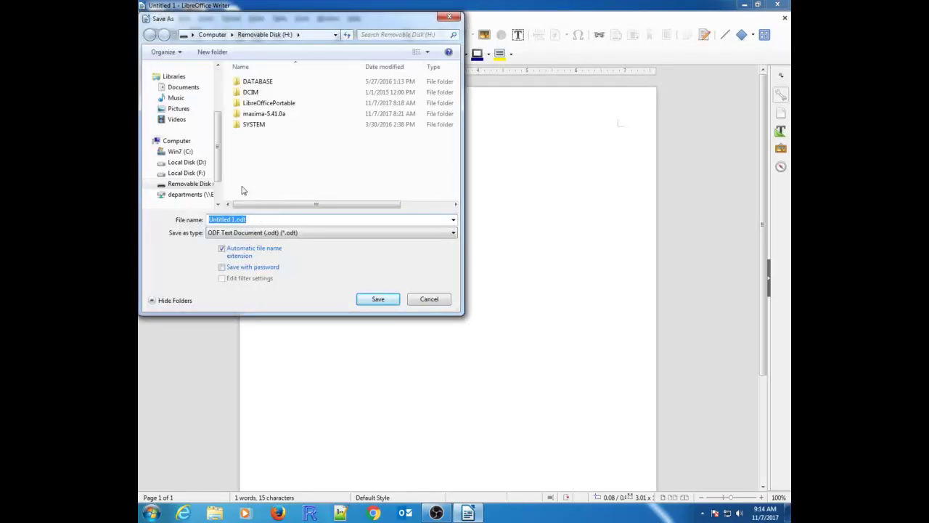
type("formula.odt")
key("Return")
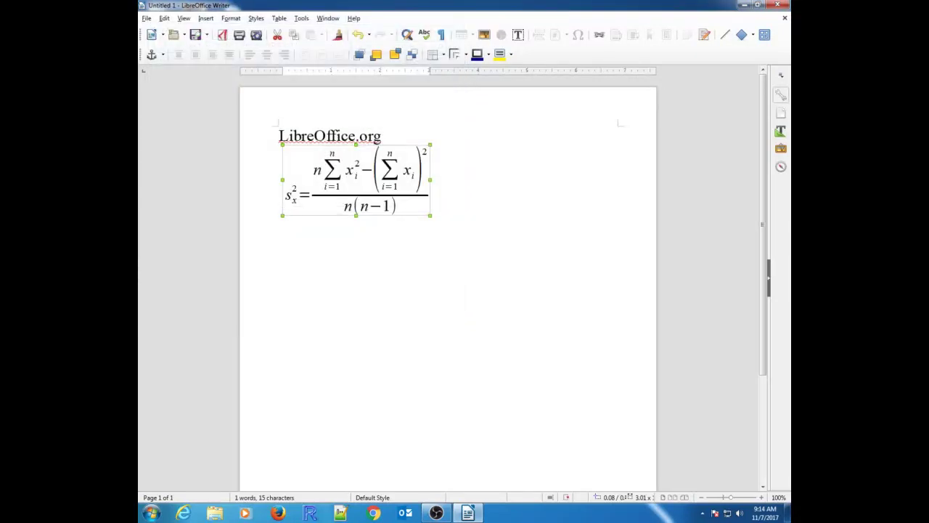
left_click(146, 18)
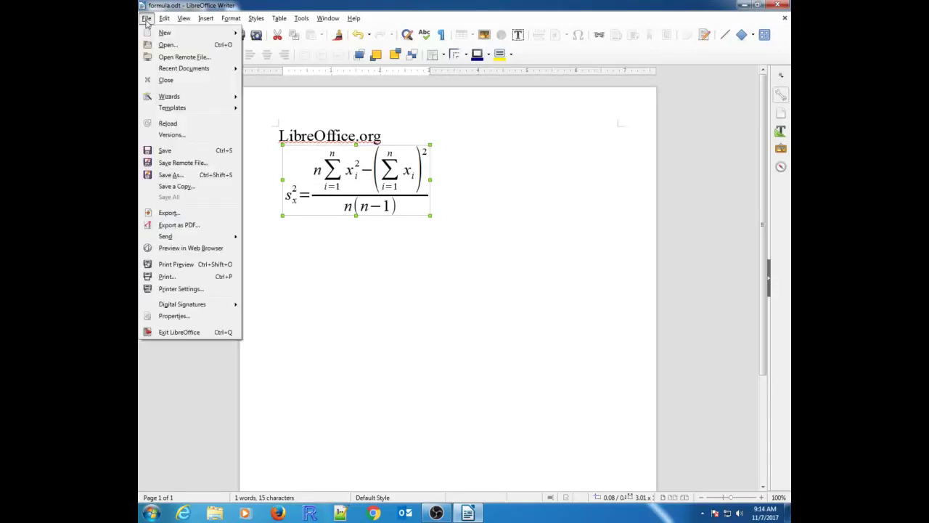
Export the document to PDF as formula.pdf using the default PDF options
left_click(183, 225)
left_click(546, 350)
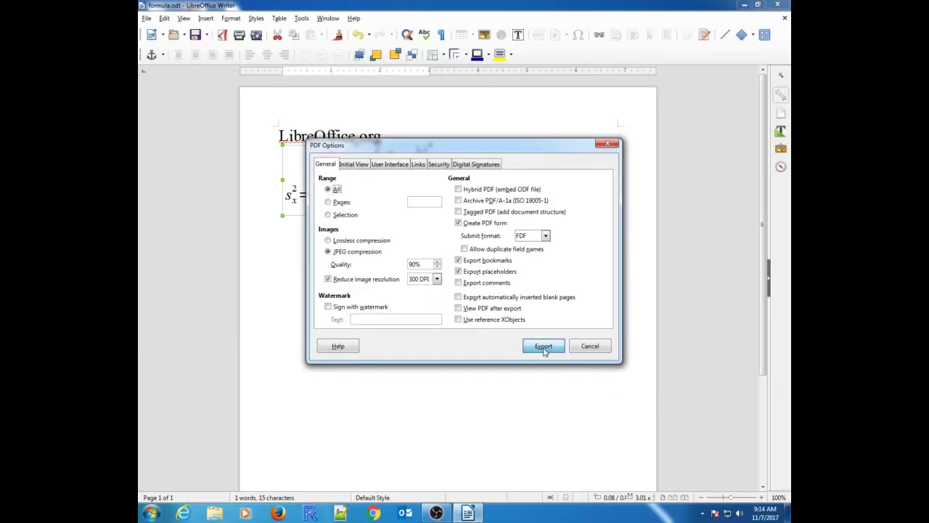
left_click(391, 260)
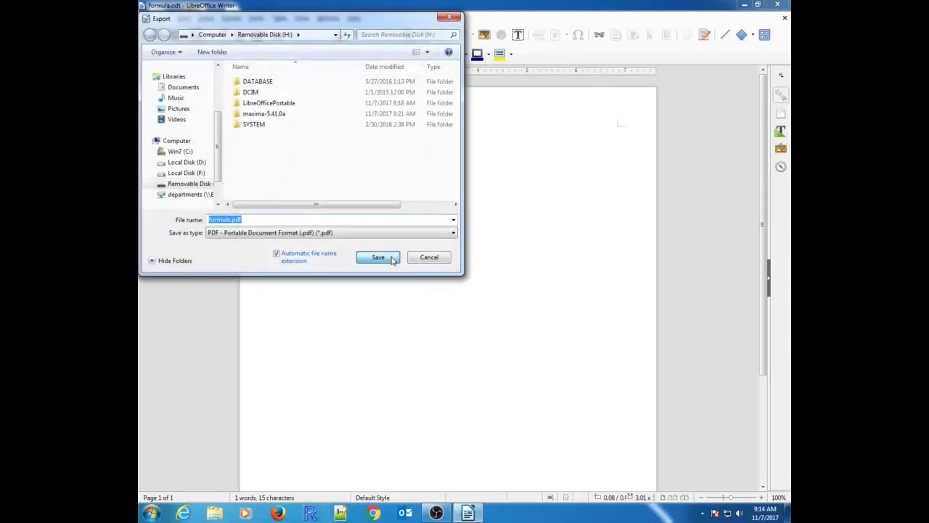
left_click(146, 19)
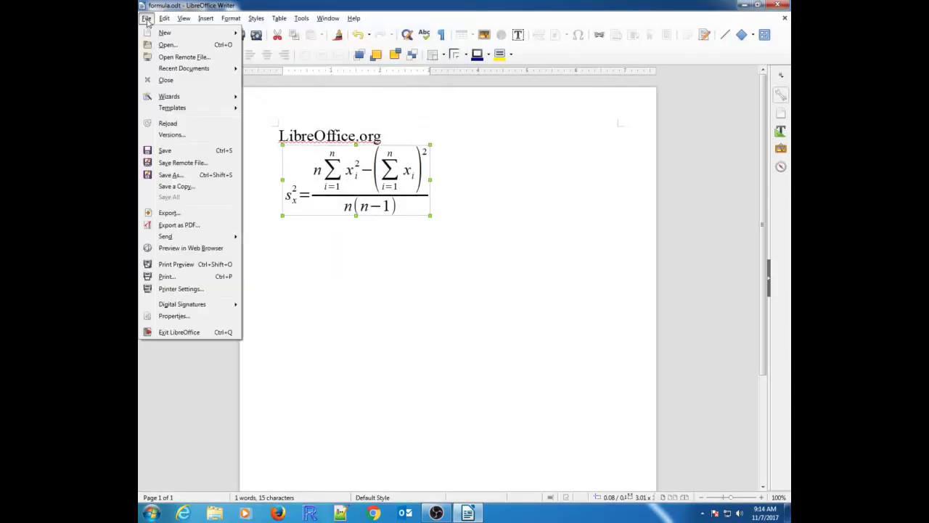
Save a copy as formula.docx in Word 2007-2013 XML format, keeping that format
left_click(173, 176)
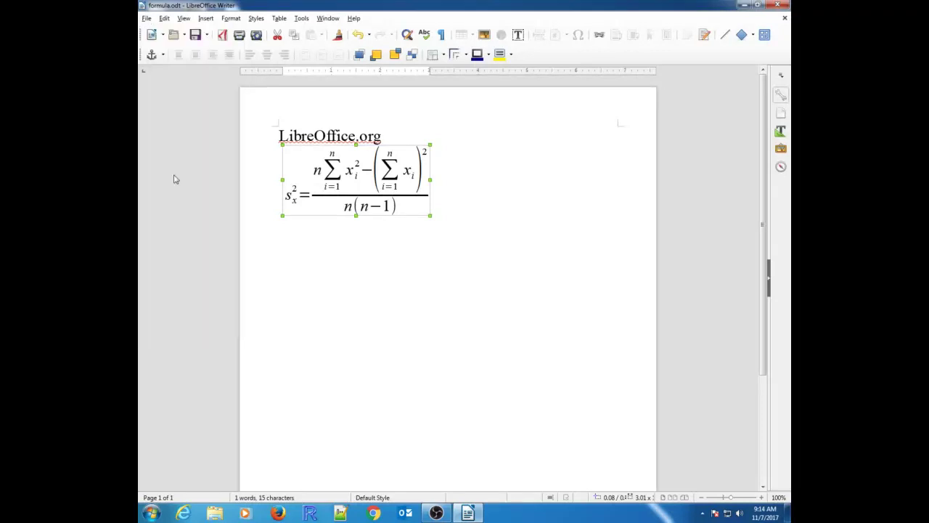
left_click(408, 233)
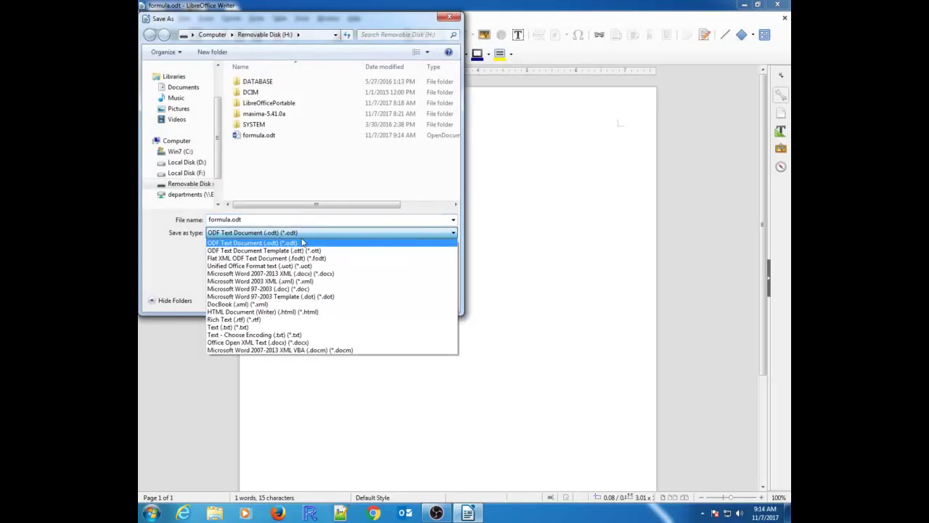
left_click(291, 273)
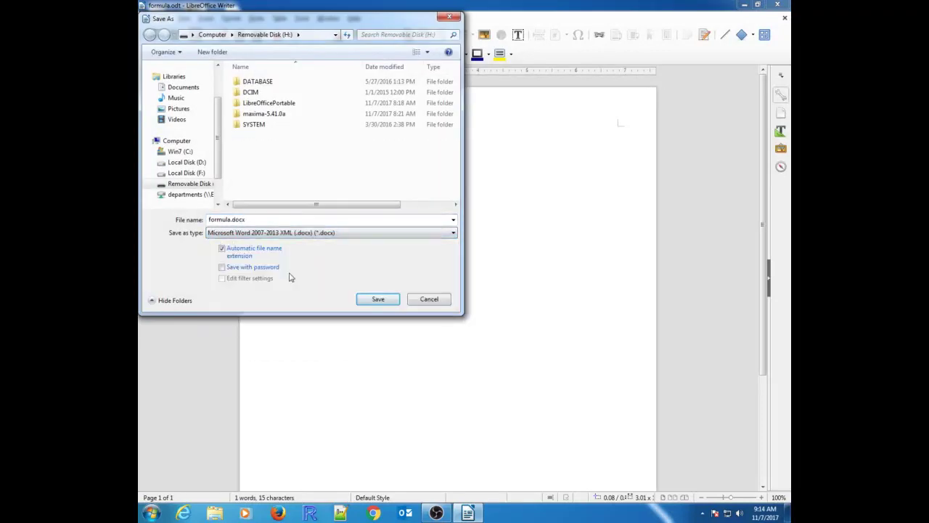
left_click(376, 300)
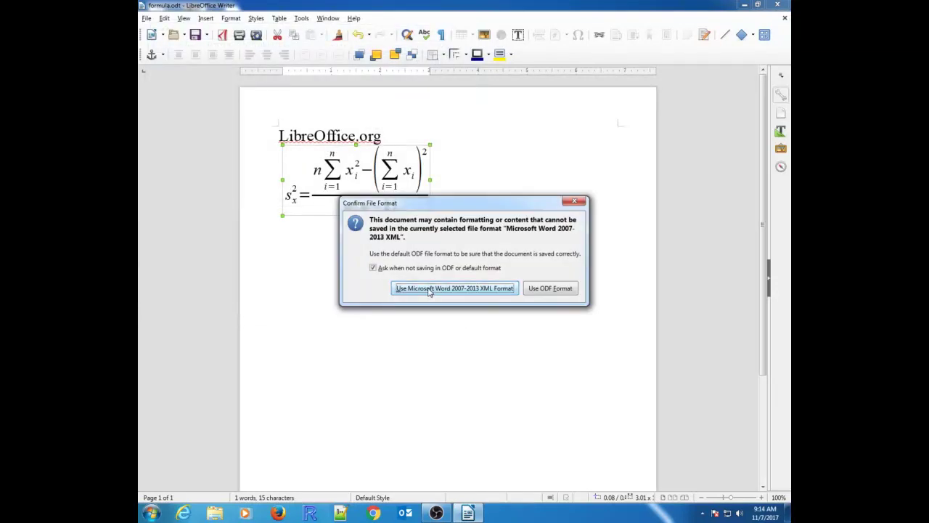
left_click(429, 289)
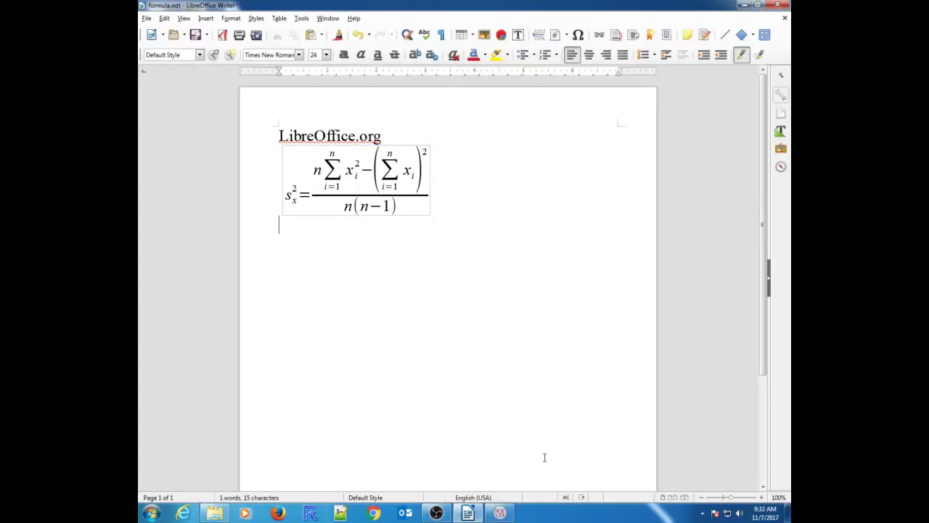
type("http://maxima.sourceforge.net/")
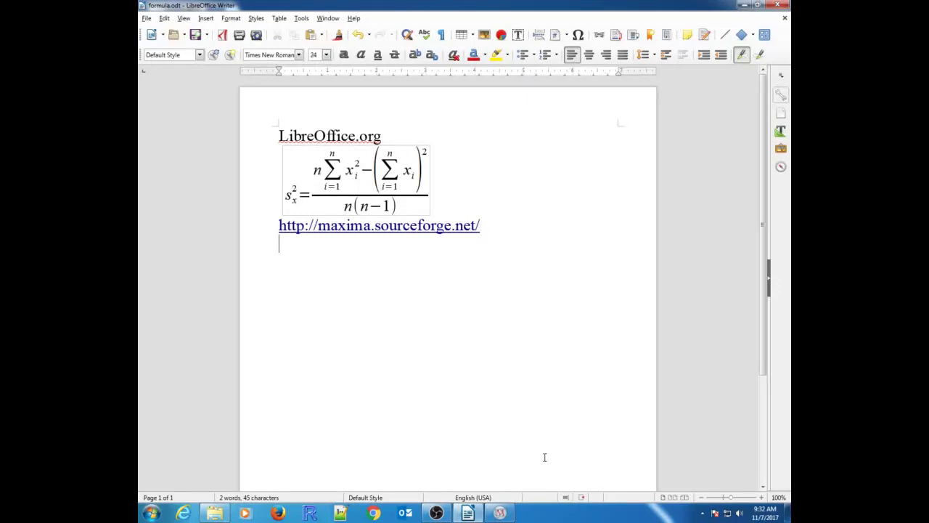
left_click(500, 513)
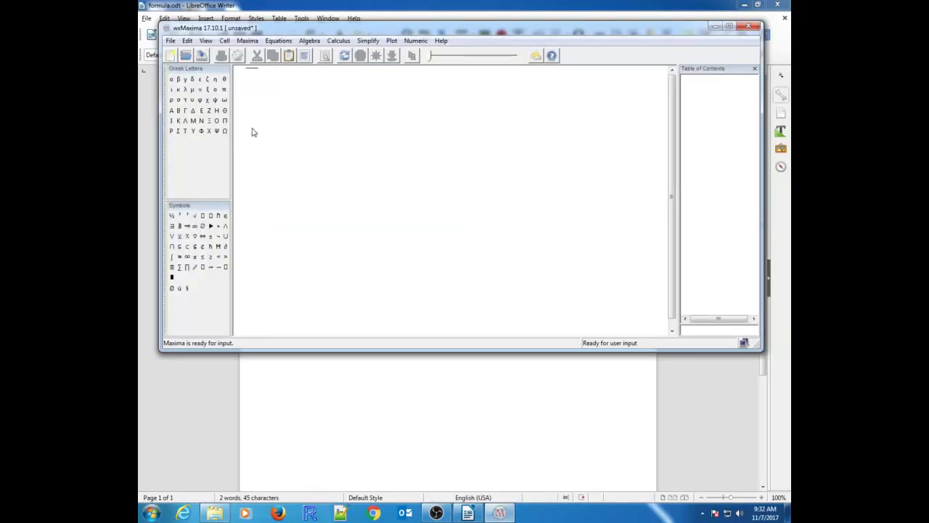
Define f(x) := 2*x + 3 and graph it with plot2d for x from -5 to 5
type("f(x) := ")
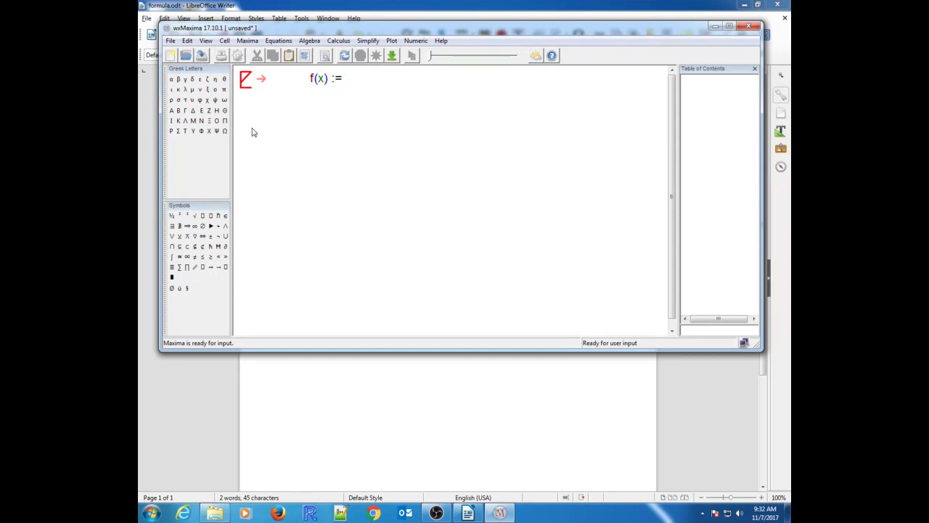
type("2*x + 3")
key("shift+Return")
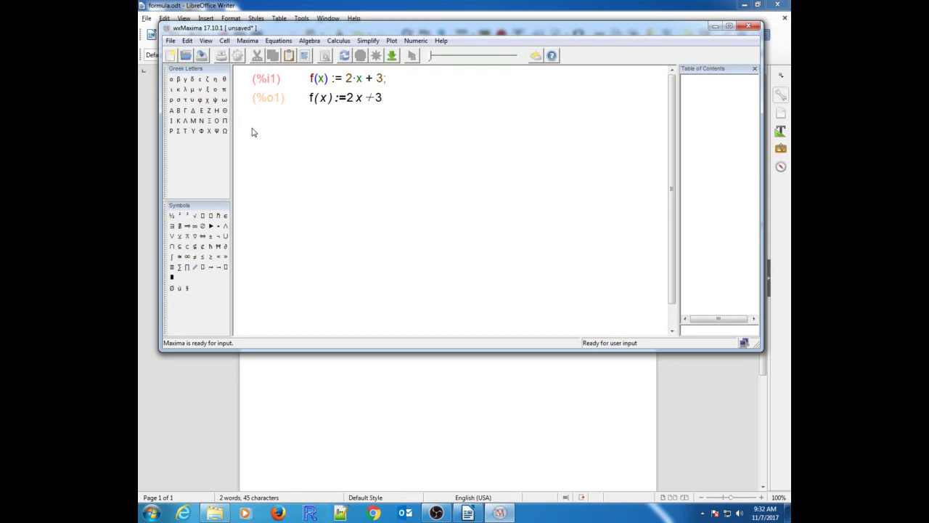
type("plot2")
type("d(f)")
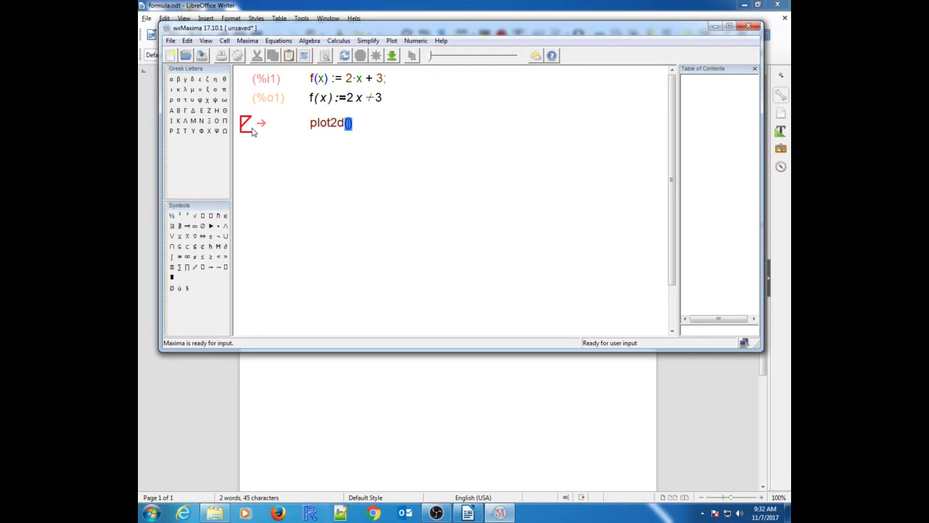
key("BackSpace")
type("[f(x)], [x, -5, 5")
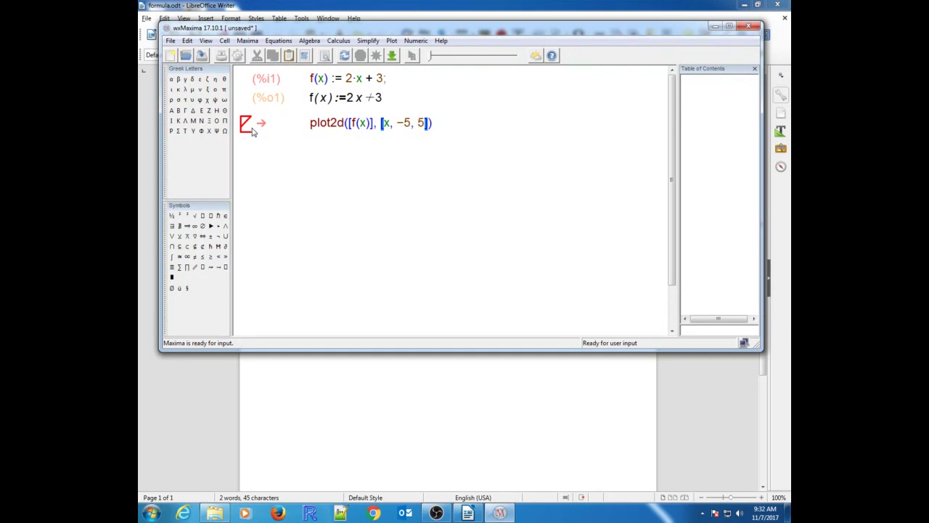
key("shift+Return")
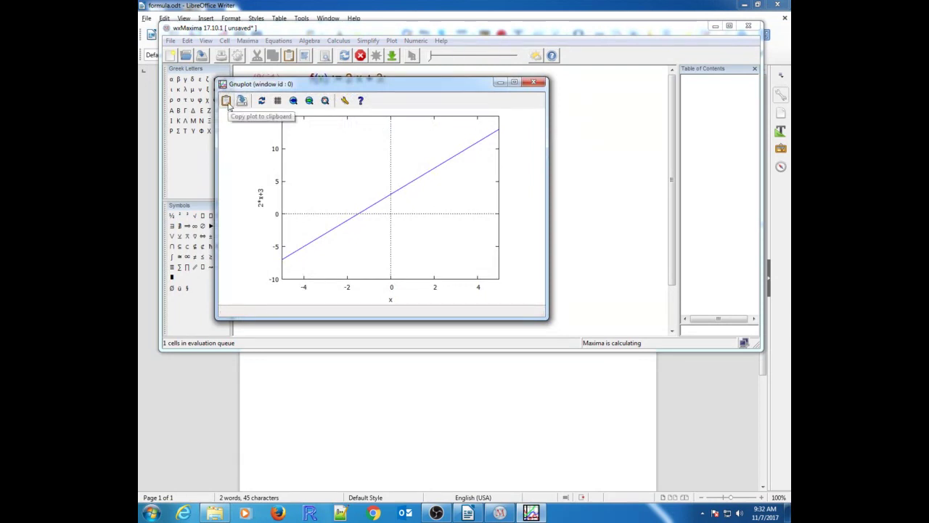
Paste the 2*x+3 Gnuplot graph below the Maxima link in the handout and close the plot window
left_click(226, 102)
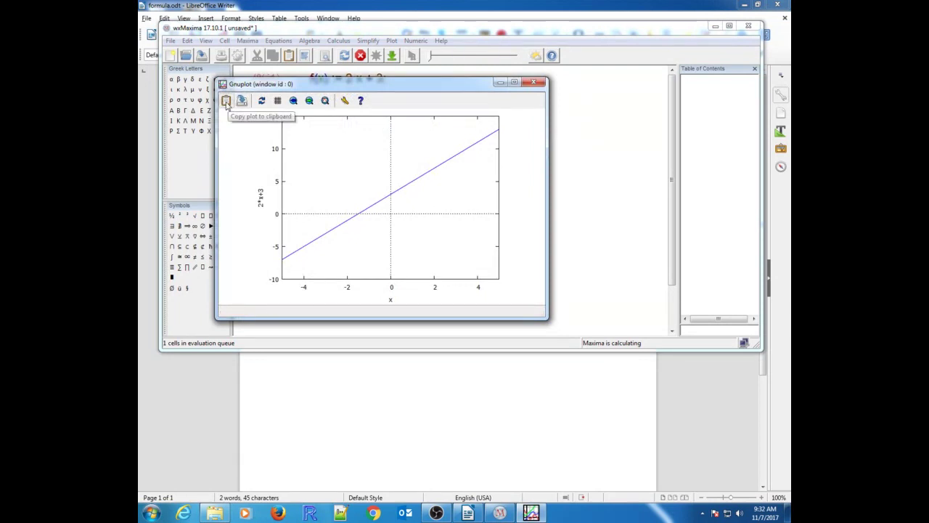
left_click(363, 371)
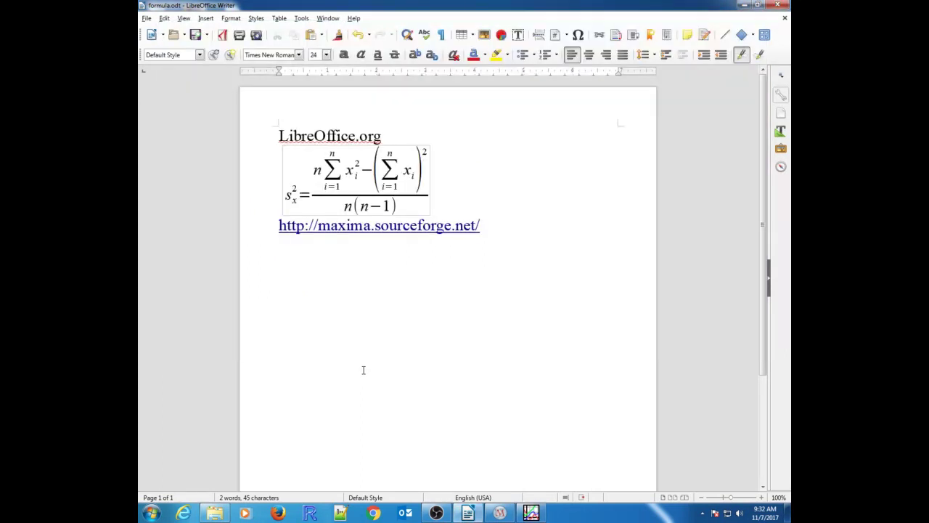
key("ctrl+v")
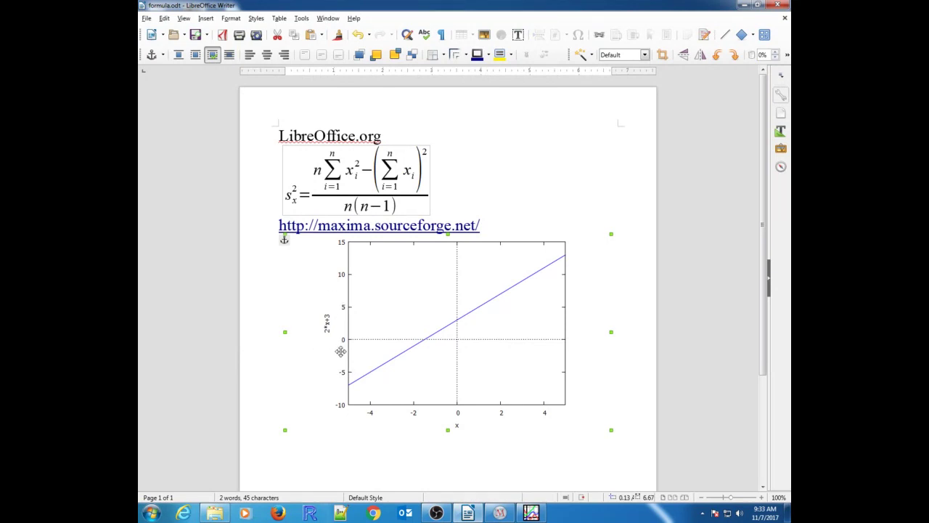
left_click(532, 512)
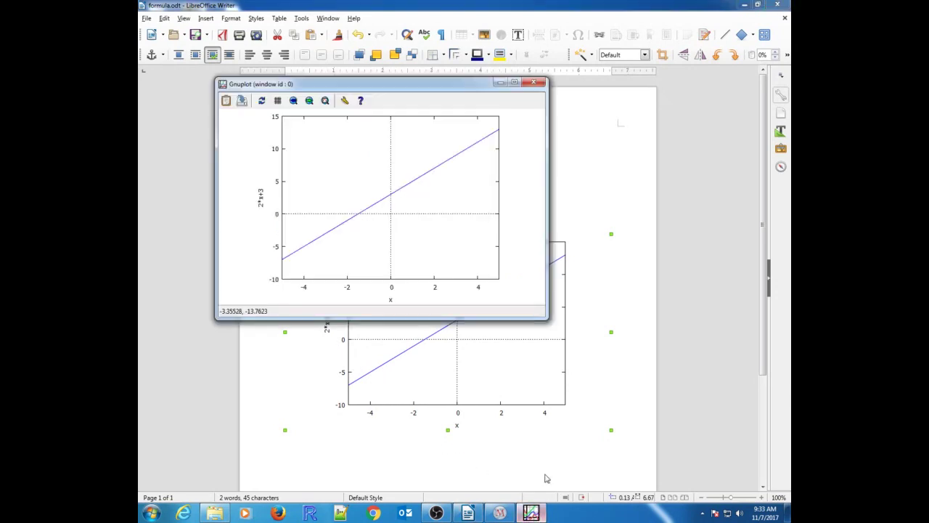
left_click(534, 82)
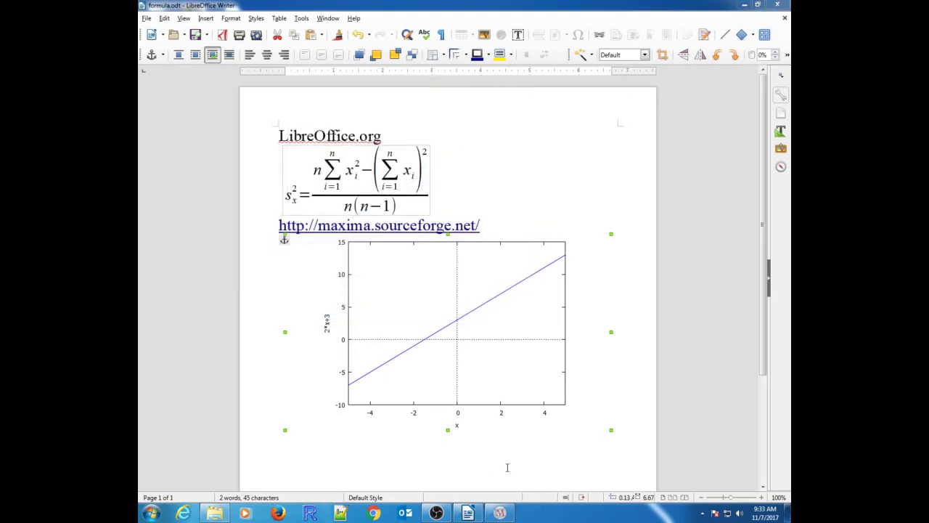
Add [ylabel, "y"] to the plot2d command in wxMaxima and redraw the graph
left_click(500, 512)
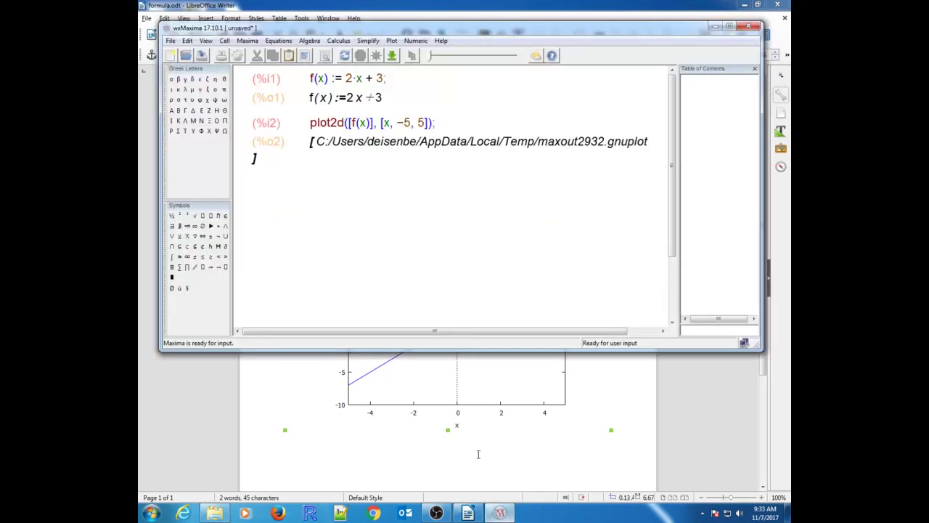
left_click(430, 123)
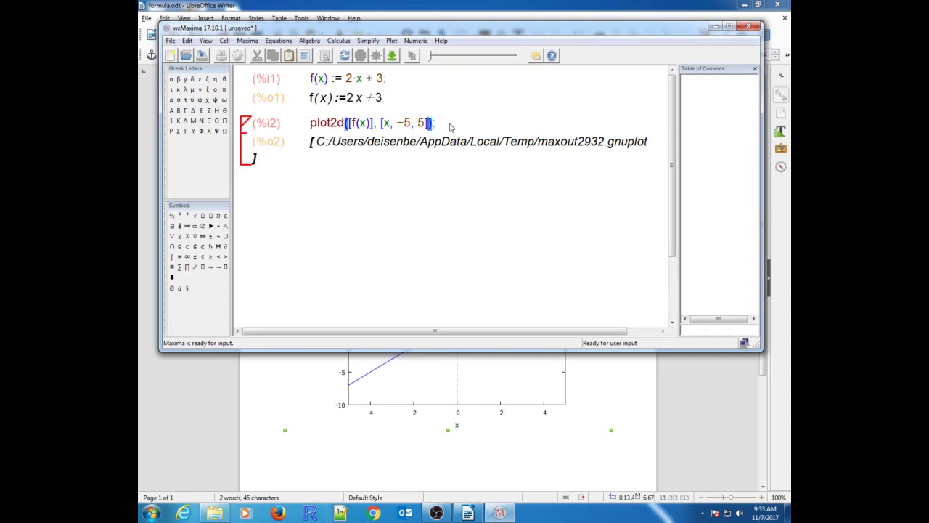
type(",")
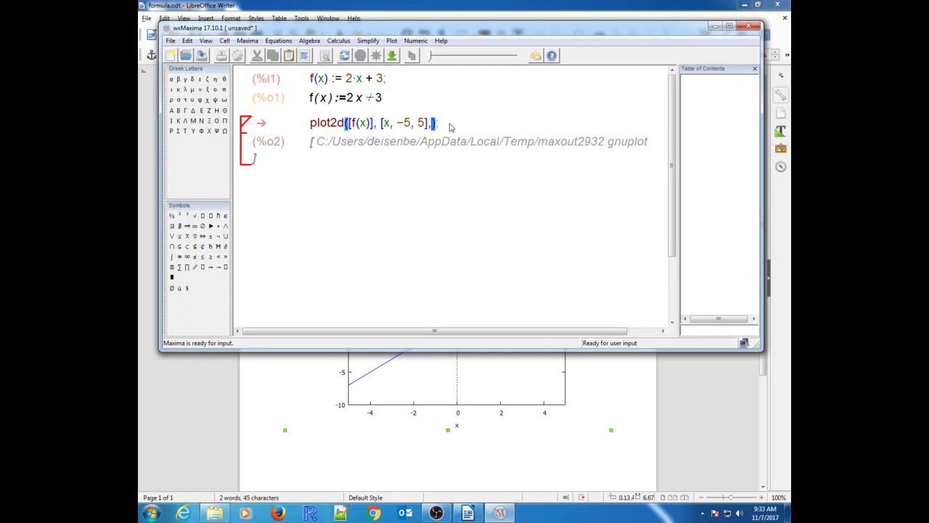
type(" [ylabel, \"")
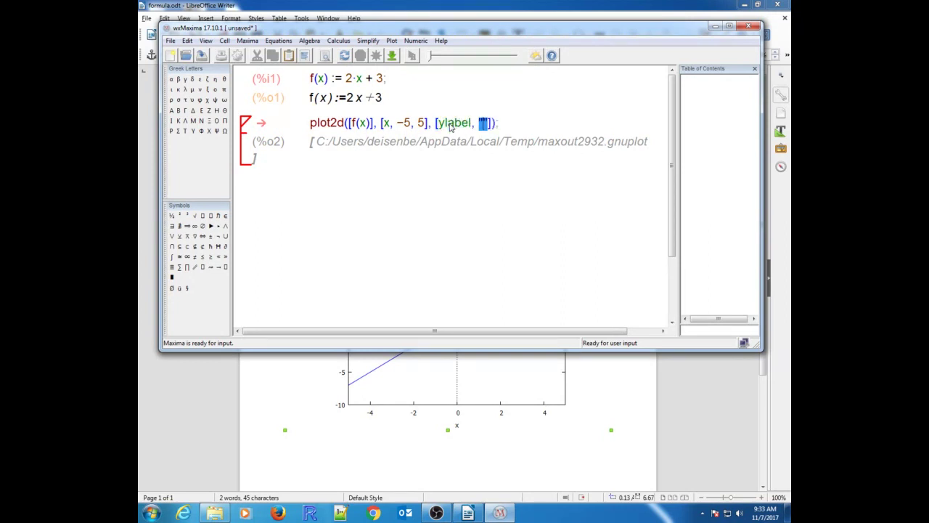
type("y")
key("shift+Return")
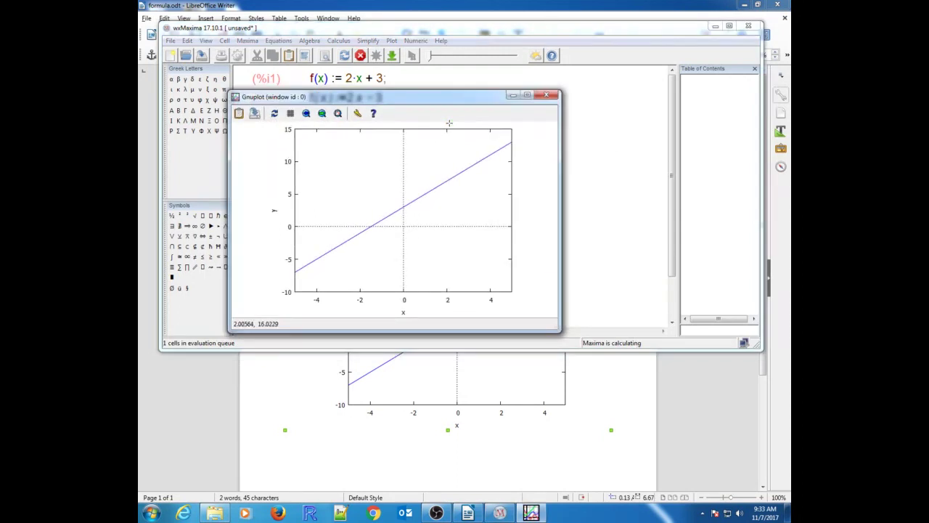
Copy the new y-labelled plot and delete the old graph from the Writer handout
left_click(239, 114)
left_click(400, 406)
key("Delete")
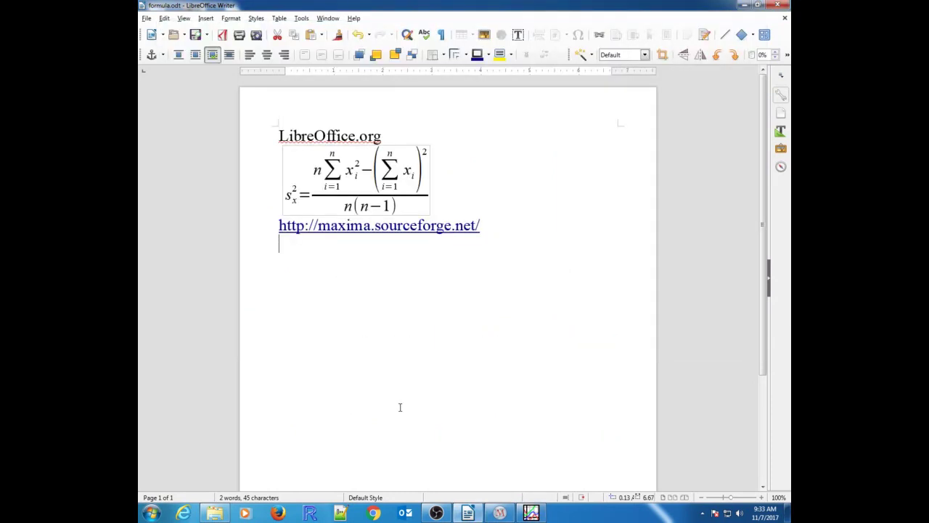
Paste the y-labelled graph below the Maxima link, close the plot window, and return to wxMaxima
key("ctrl+v")
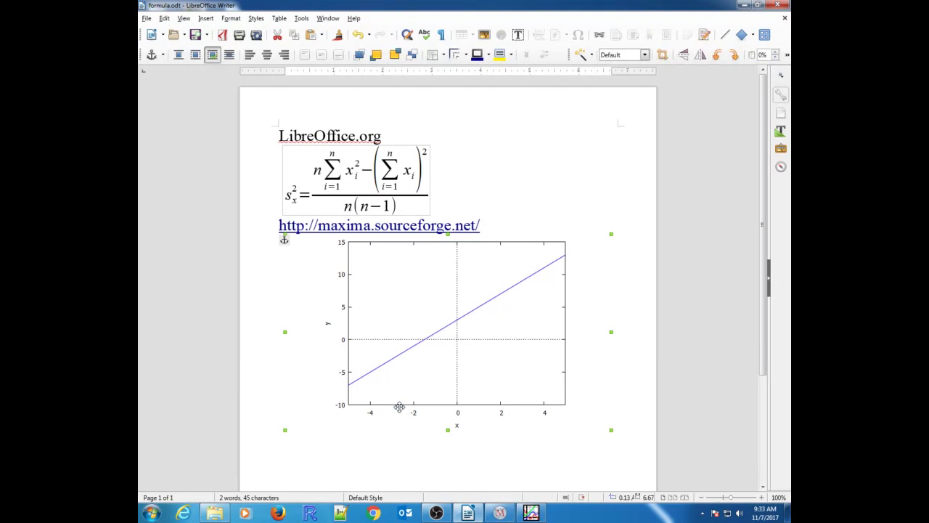
left_click(531, 513)
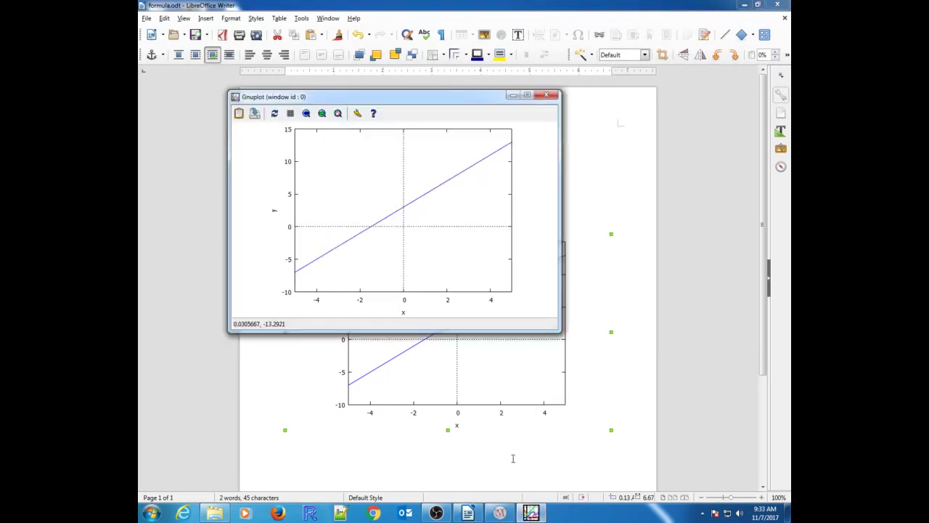
left_click(546, 95)
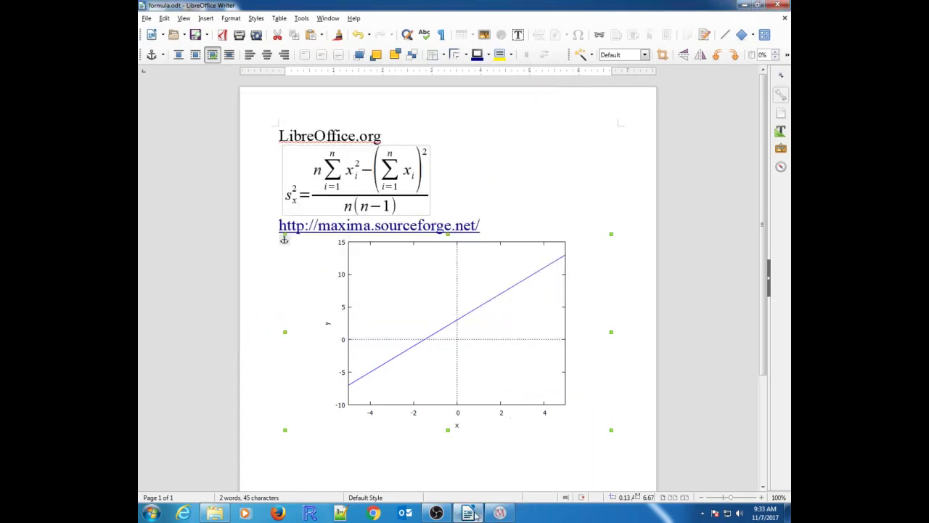
left_click(499, 513)
Run plot2d([f(x), 4*x - 5], [x, -5, 5], [ylabel, "y"]) to draw both lines
left_click(334, 219)
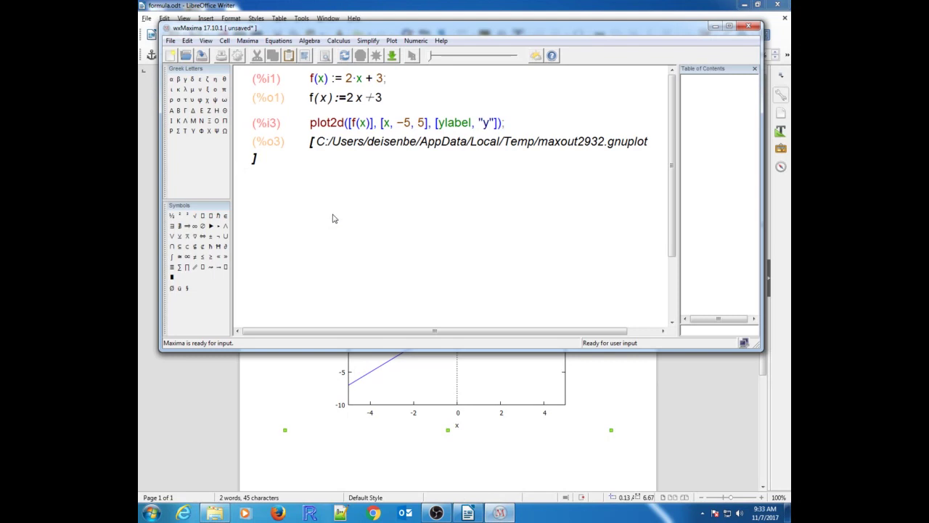
type("plot2")
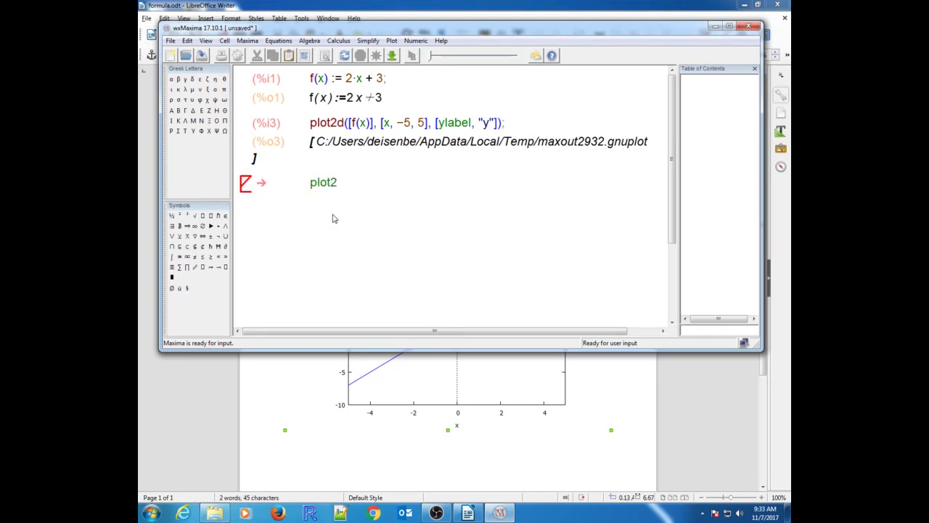
type("d([f(x),")
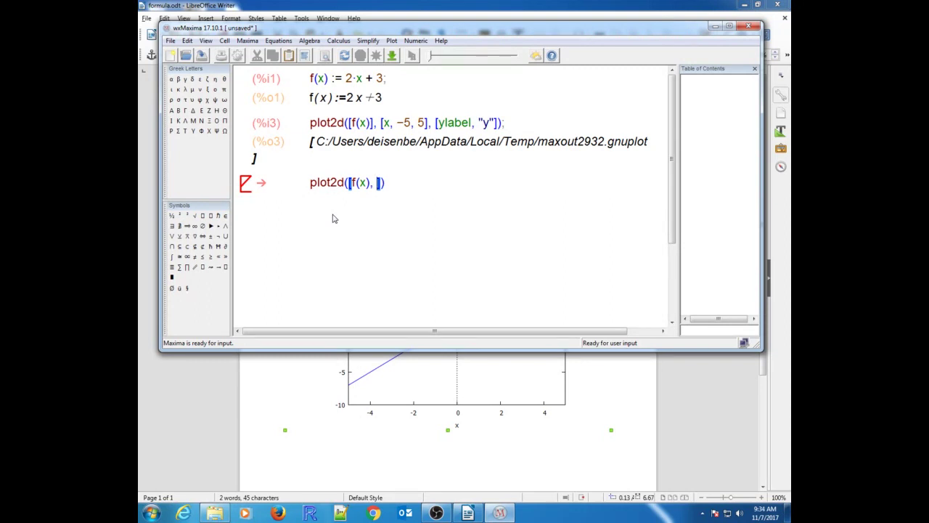
type(" 4*x -")
type(" 5")
type("], [x, ")
type("-5, 5],")
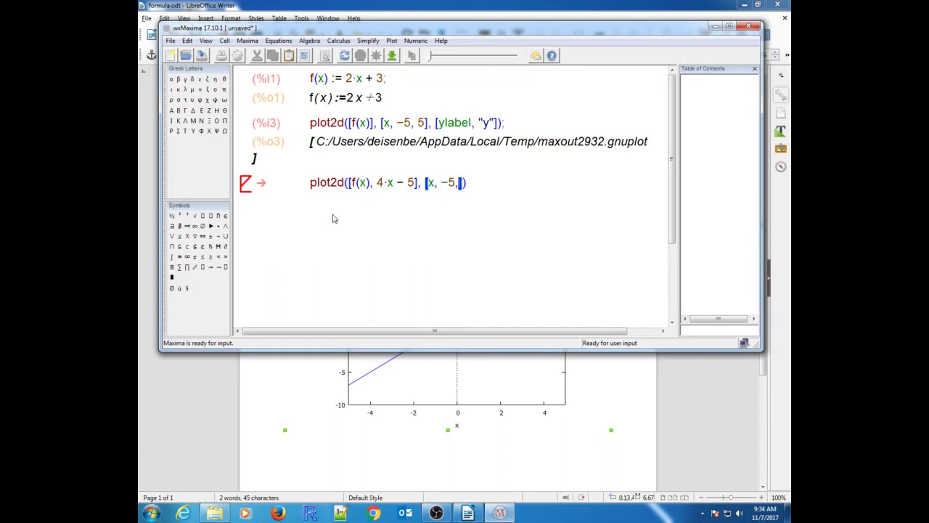
type(" [ylabel, \"y")
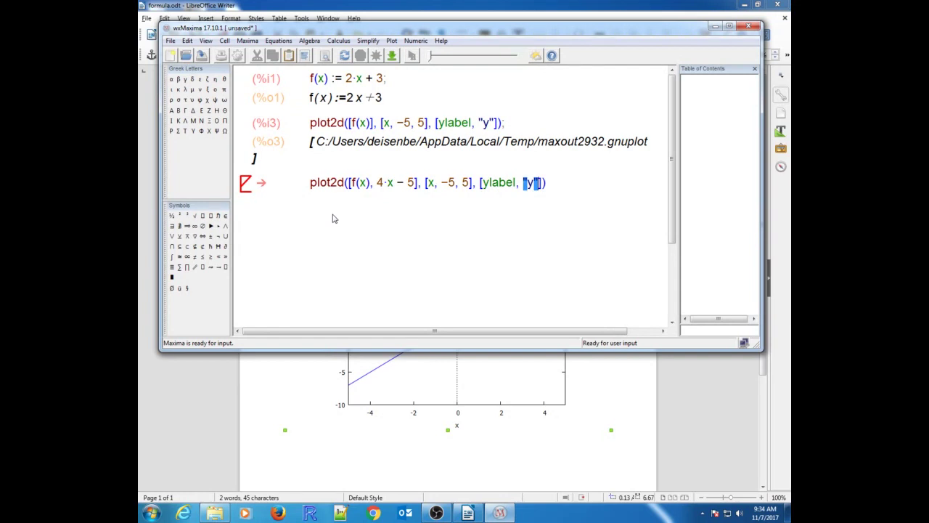
key("shift+Return")
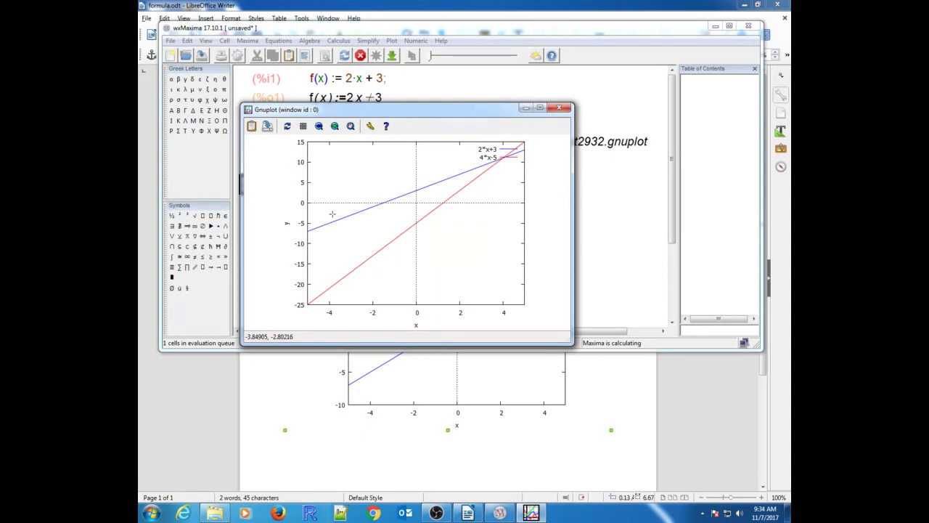
Close the two-line plot and append , [legend, ""] to its plot2d command
left_click(559, 108)
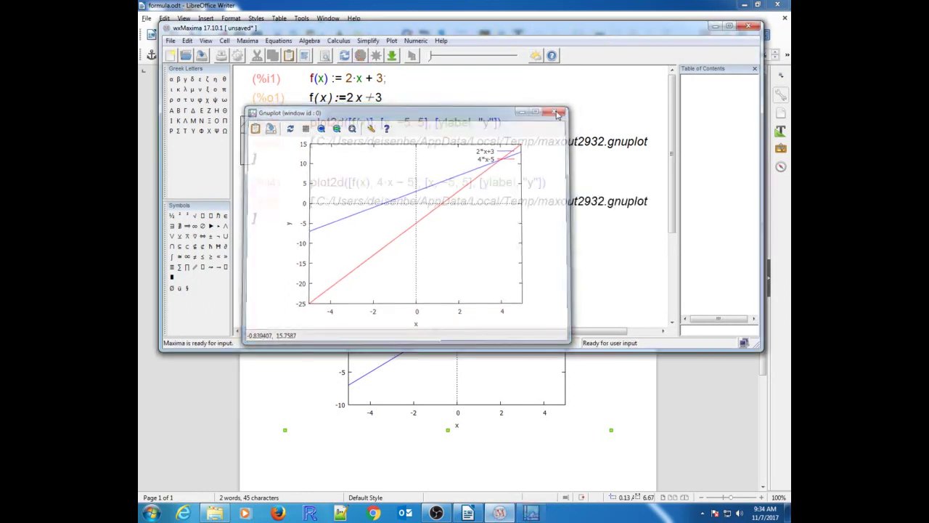
left_click(542, 185)
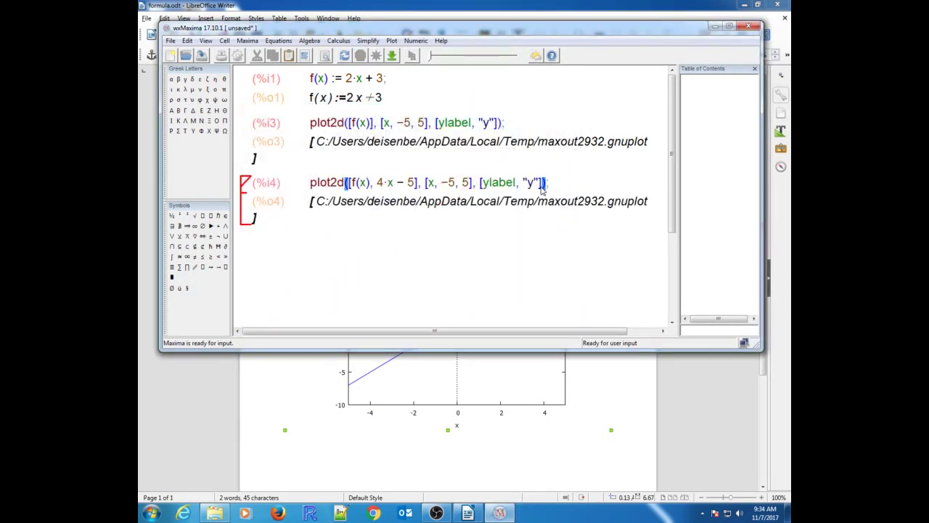
type(", ")
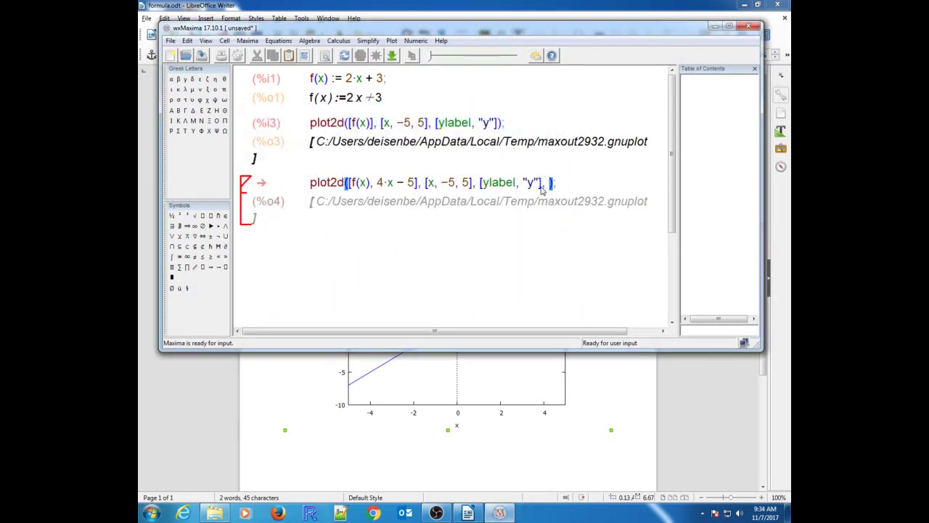
type("[legend,")
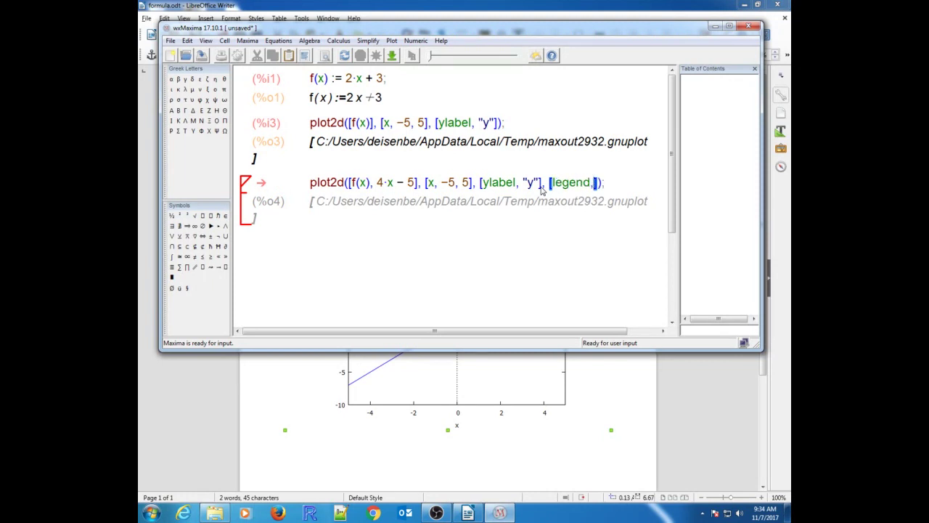
type(" \"")
Rerun the two-line plot2d command with the legend setting applied
key("shift+Return")
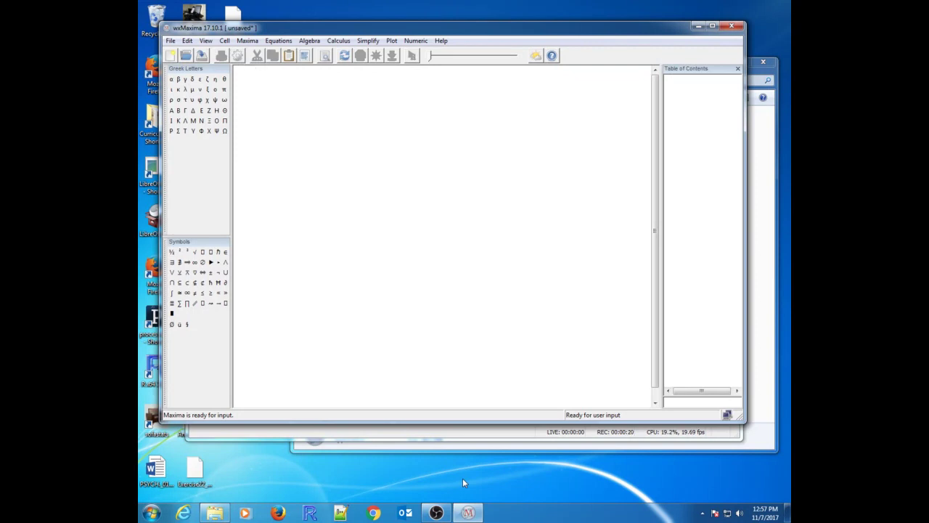
Plot the parabola x^2 - 3 for x from -5 to 5, then close its plot window
type("plot2d")
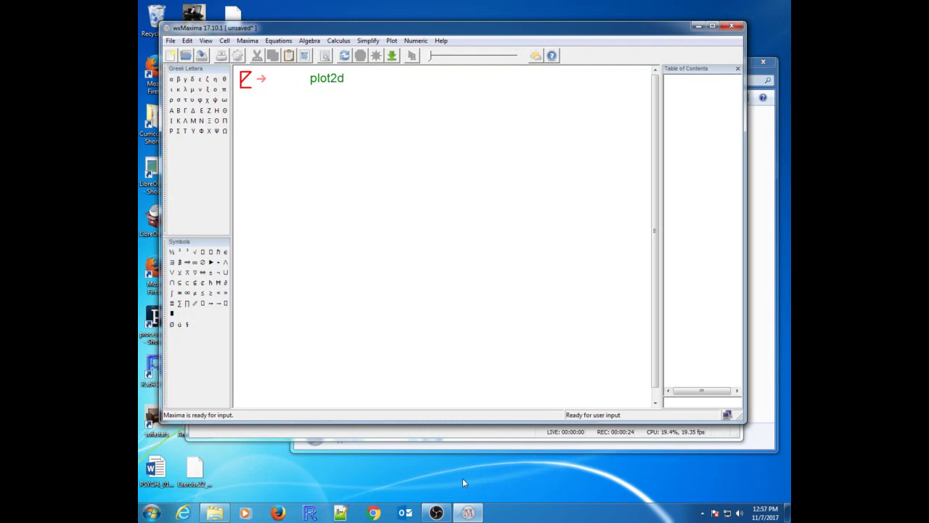
type("([x^2 ")
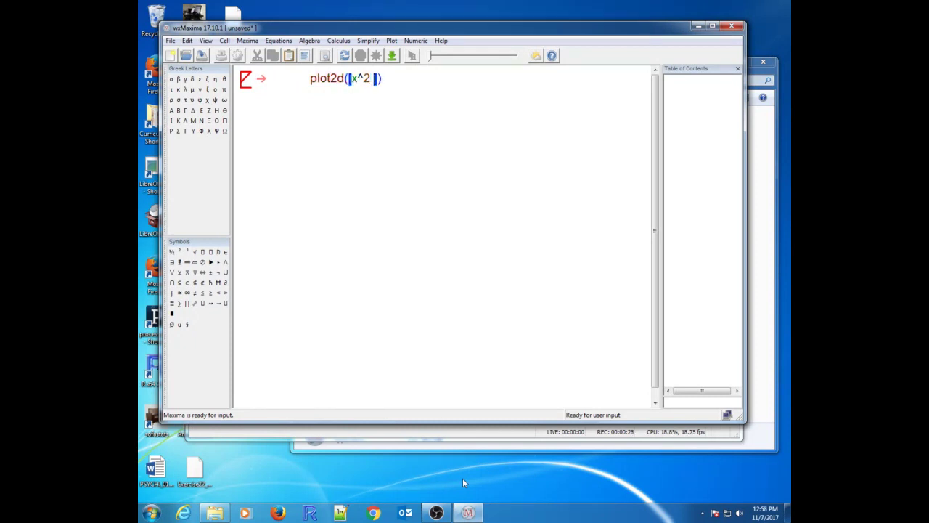
type("-3], [-x, -5, 5")
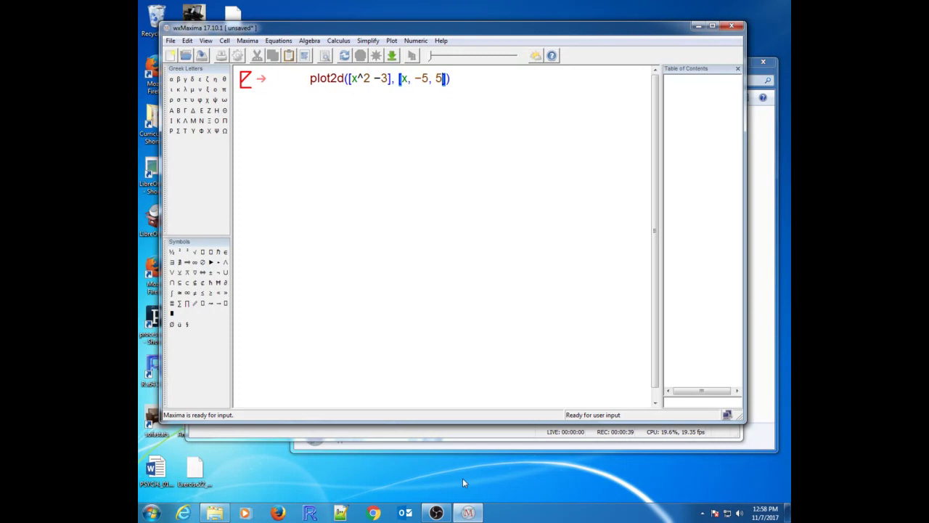
key("shift+Return")
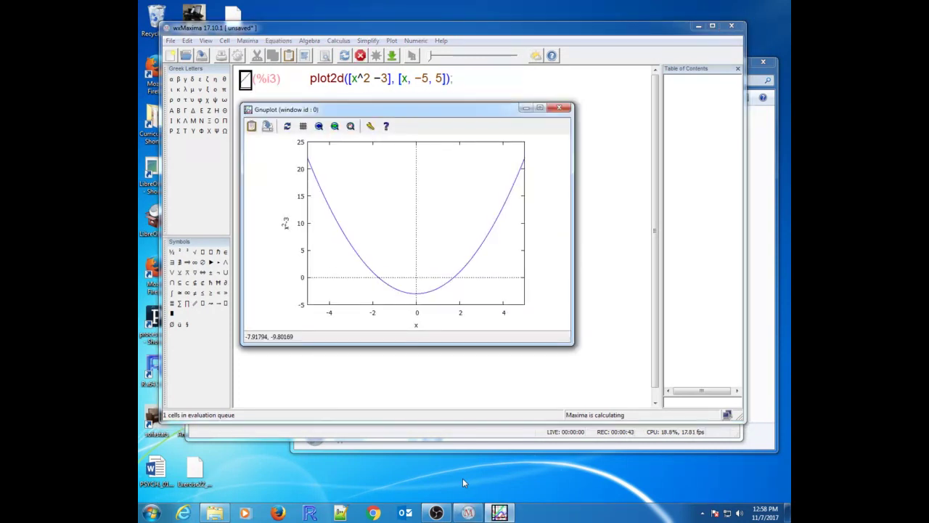
left_click(560, 109)
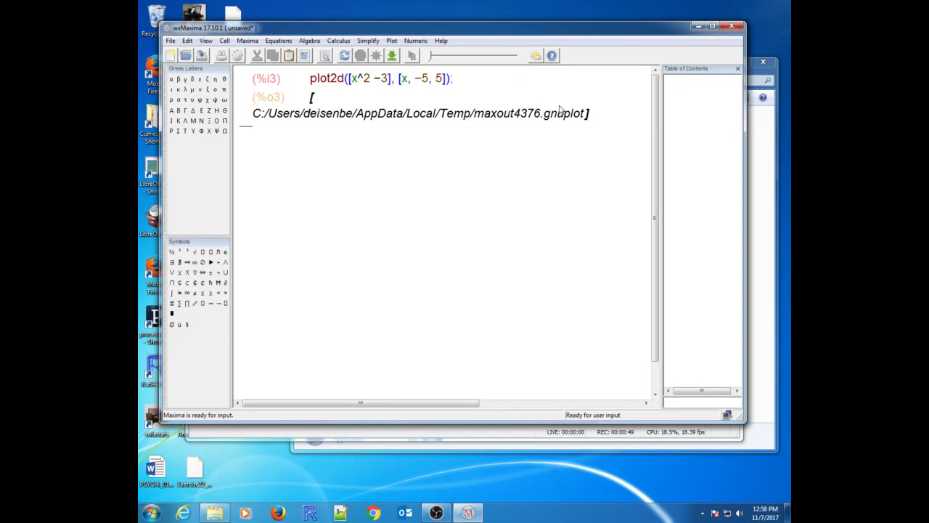
Draw the surface x^3 - x*y + y^2 over x, y from -5 to 5, check export formats, then cancel
type("plot")
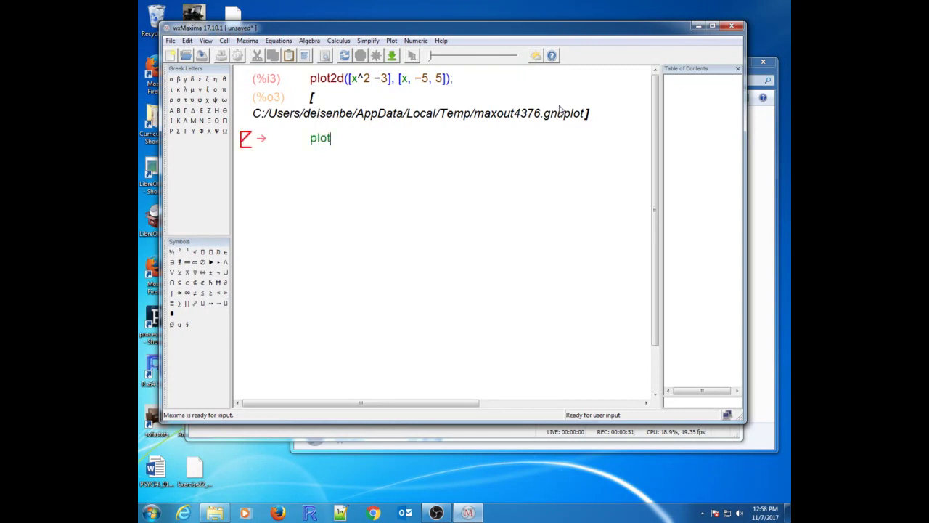
type("3d(")
type("x^3 ")
type("- x")
type("*y ")
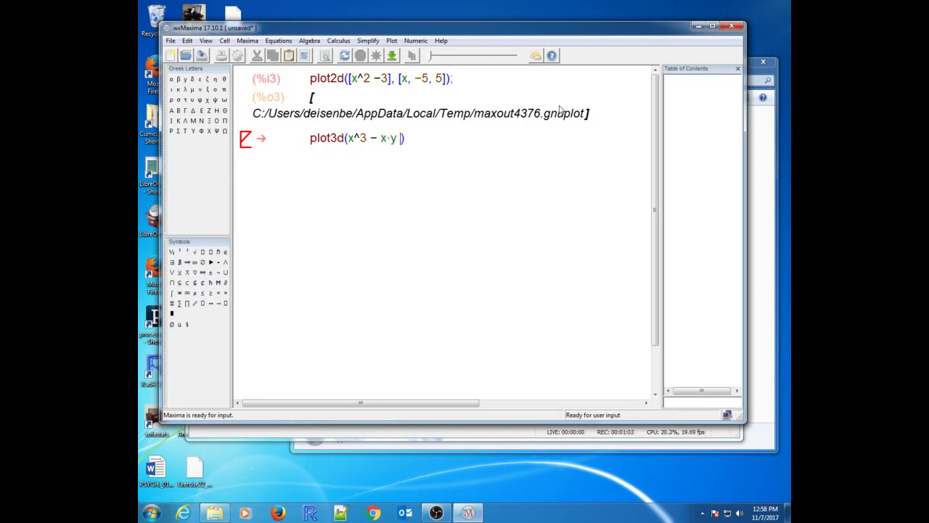
type("+ y^2, [x, -5, 5")
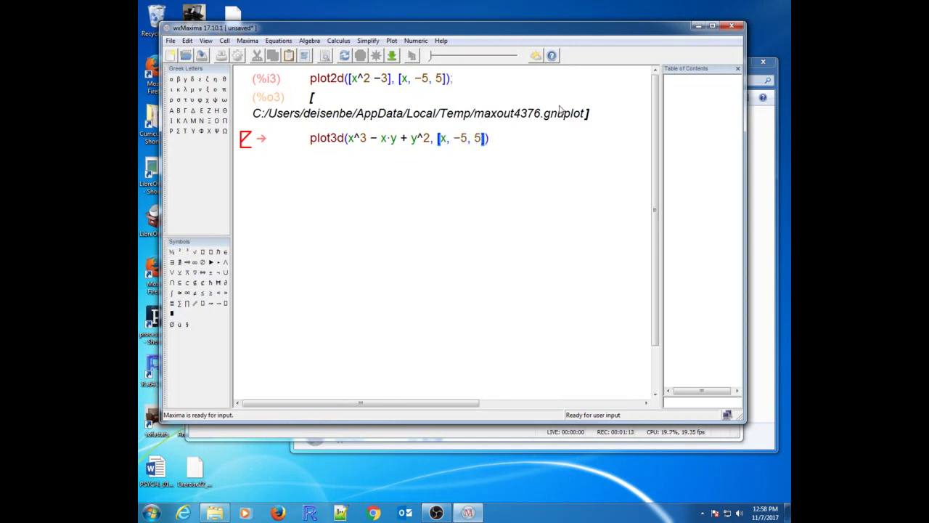
type("], [y, -5, 5")
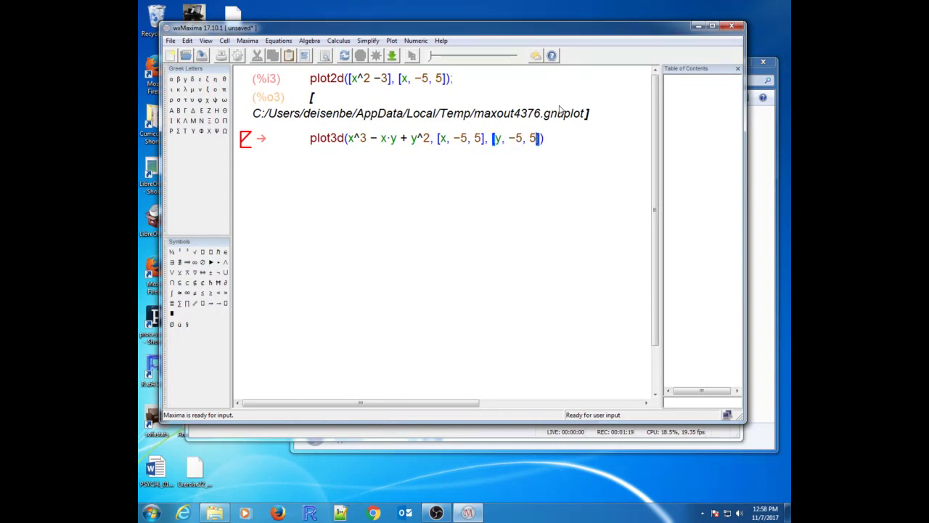
key("shift+Return")
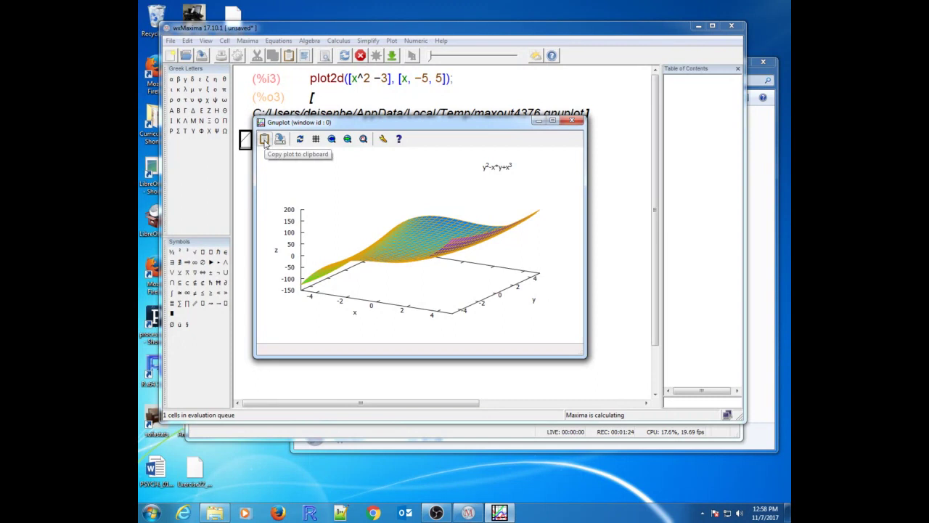
left_click(279, 139)
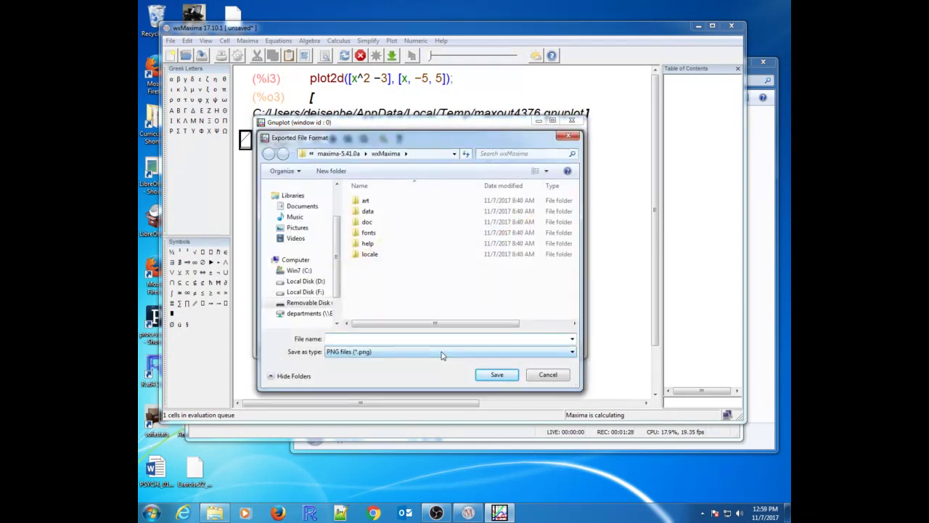
left_click(442, 355)
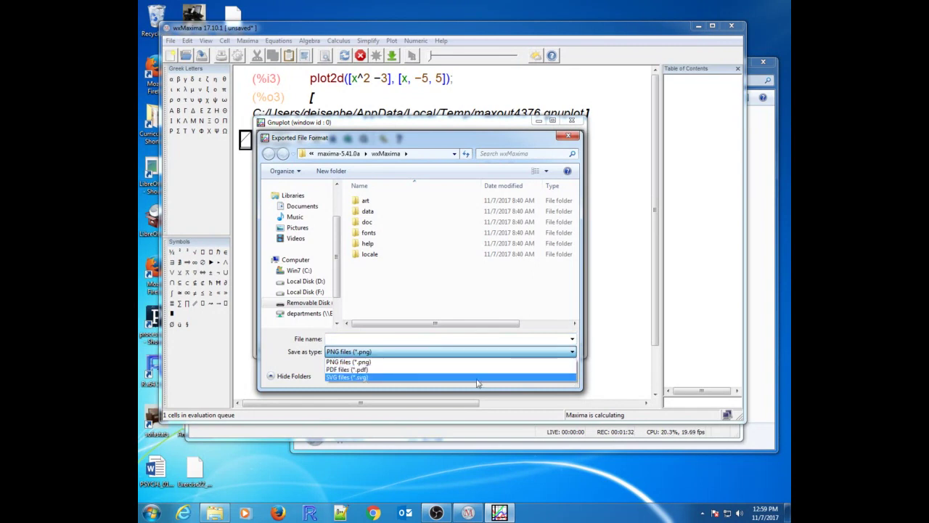
left_click(633, 367)
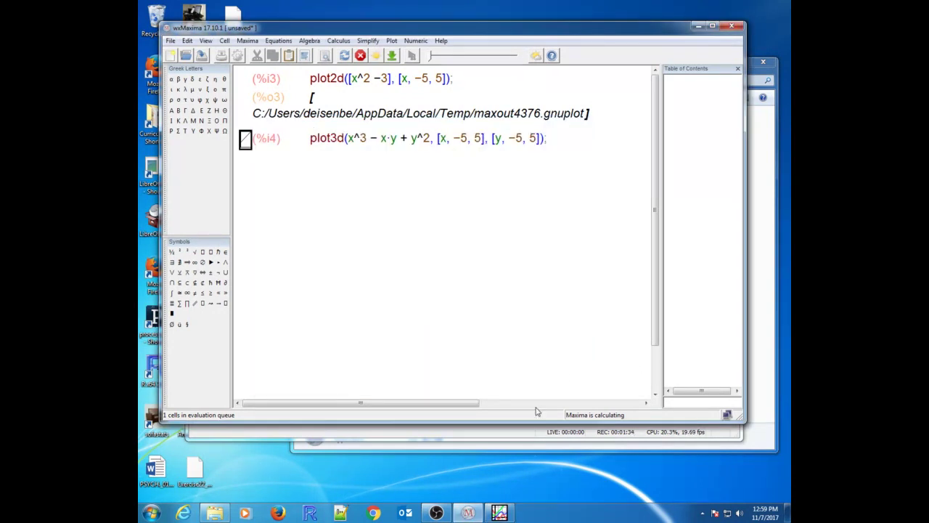
left_click(499, 512)
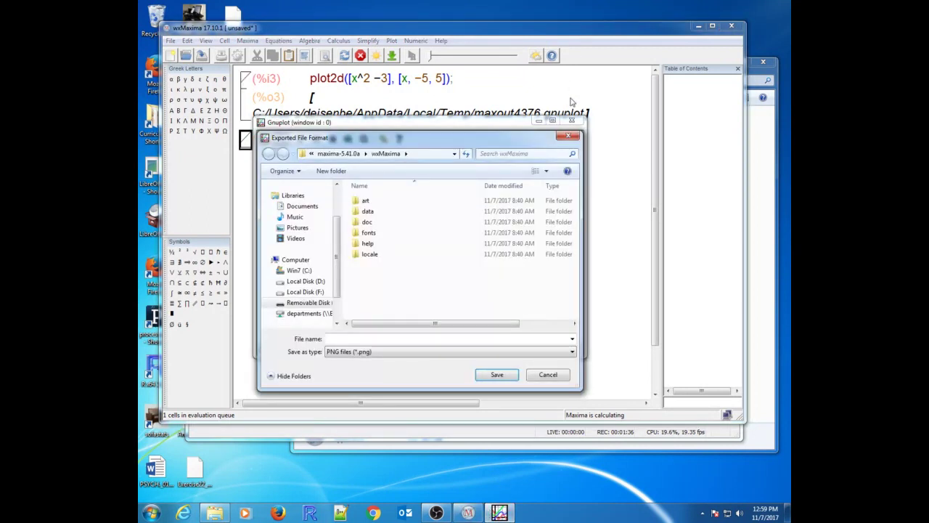
left_click(550, 374)
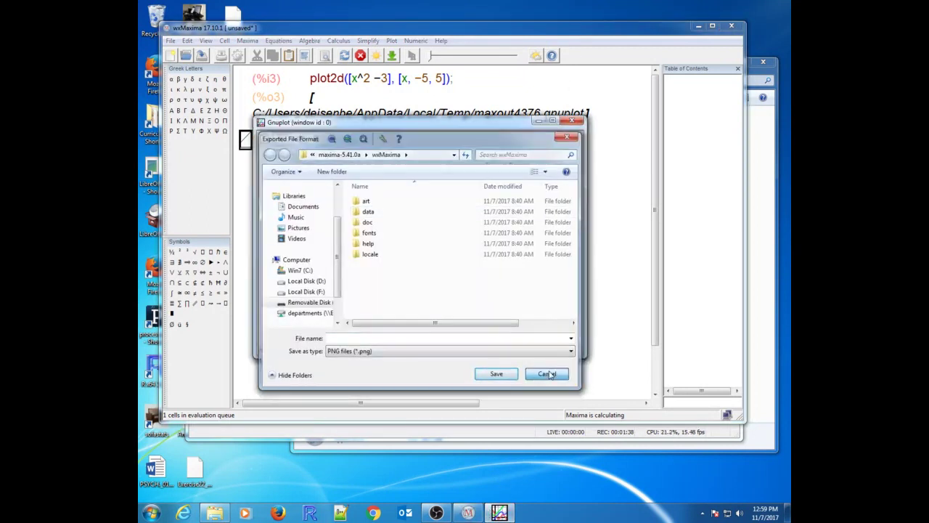
left_click(570, 124)
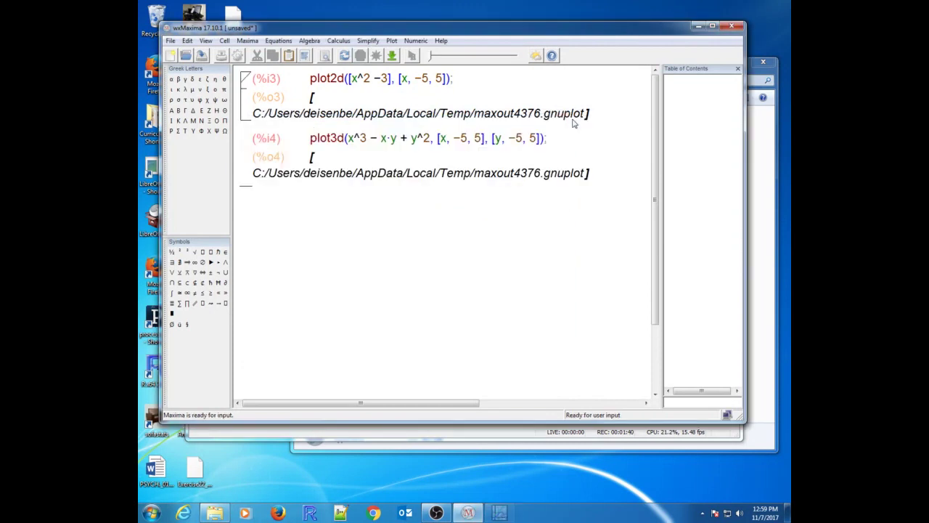
Expand (x+3)*(x-6)*(x+7) with ratsimp, giving x^3 + 4x^2 - 39x - 126
left_click(500, 190)
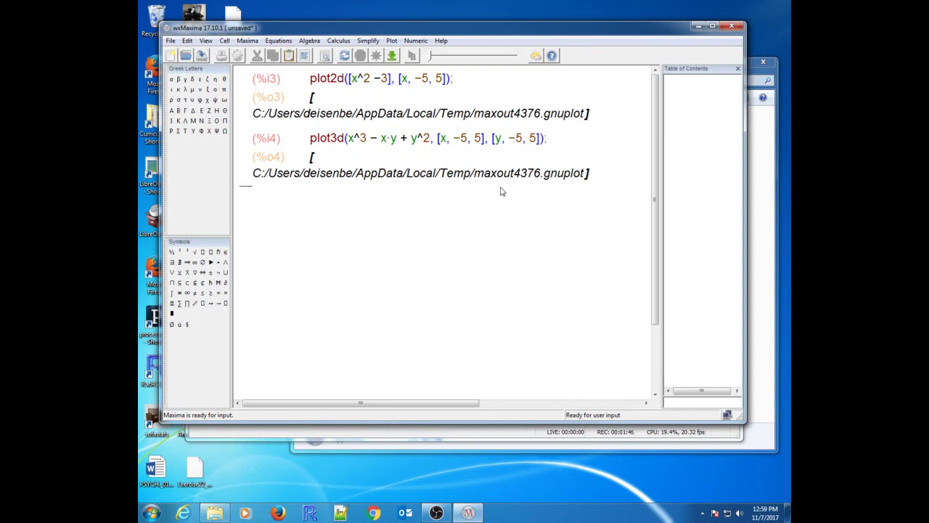
type("ratsimp")
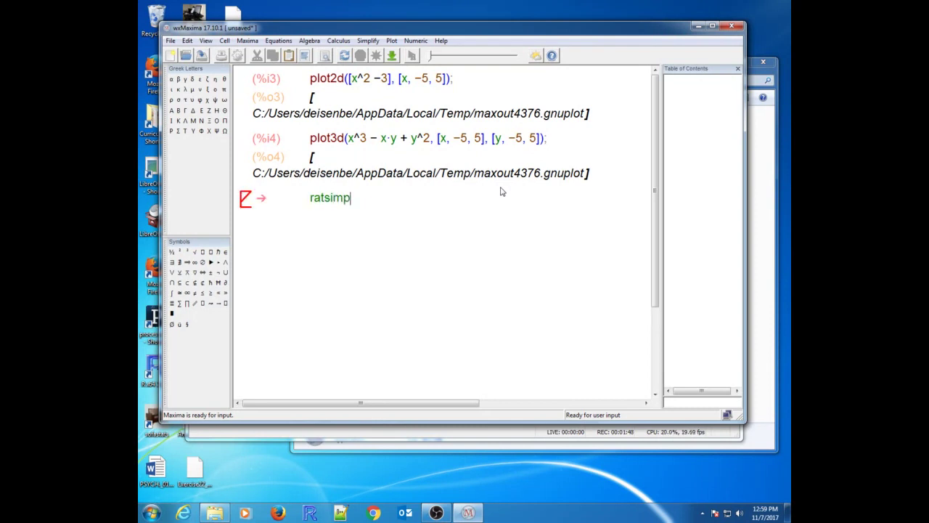
type("((x+3")
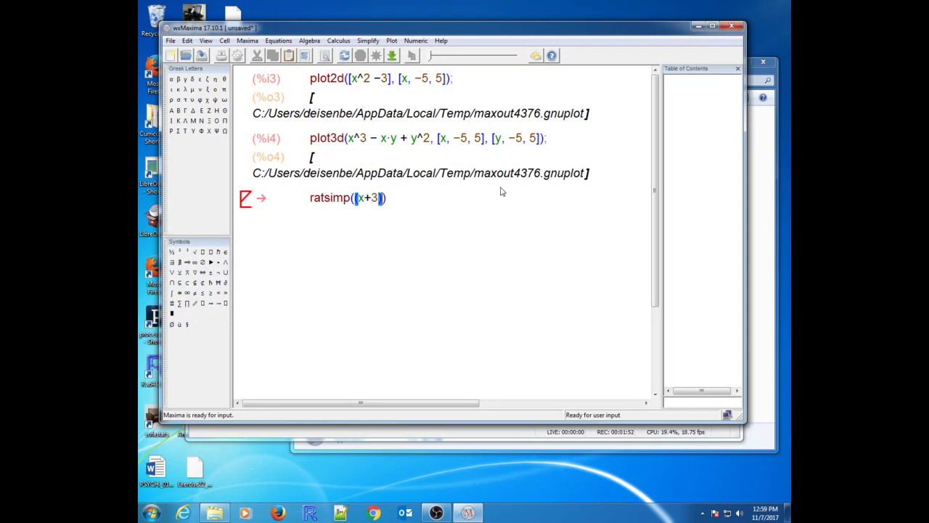
type(")*(x-6)*(")
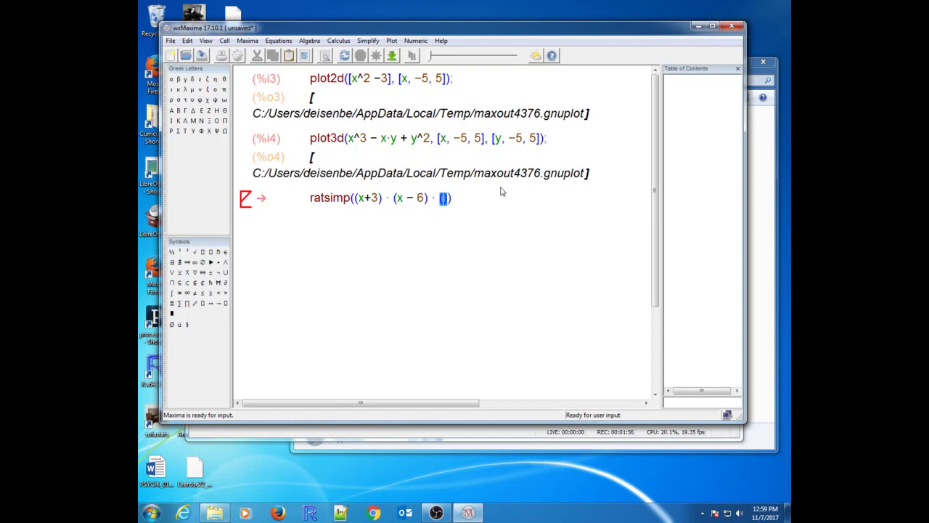
type("x+7")
key("shift+Return")
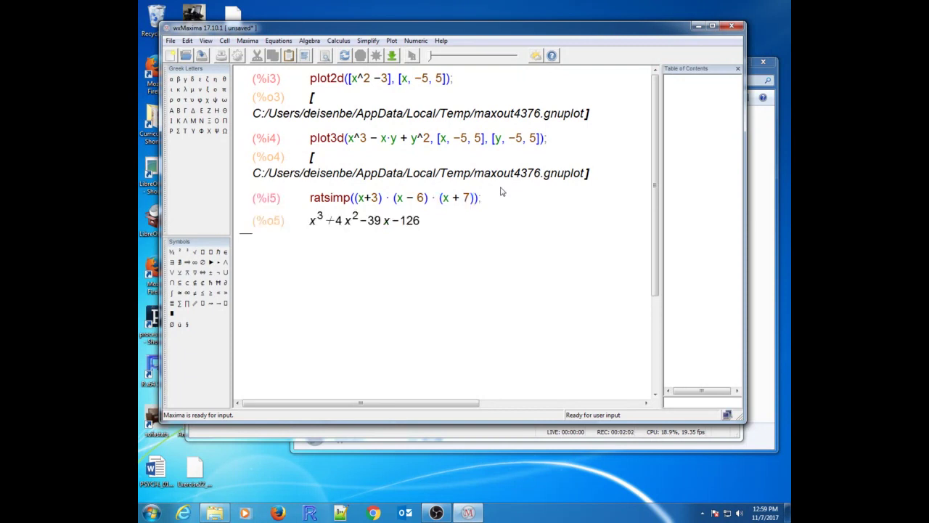
Enter factor(x^2 + 4*x - 45), fixing the misspelling, to get (x - 5)(x + 9)
type("factor")
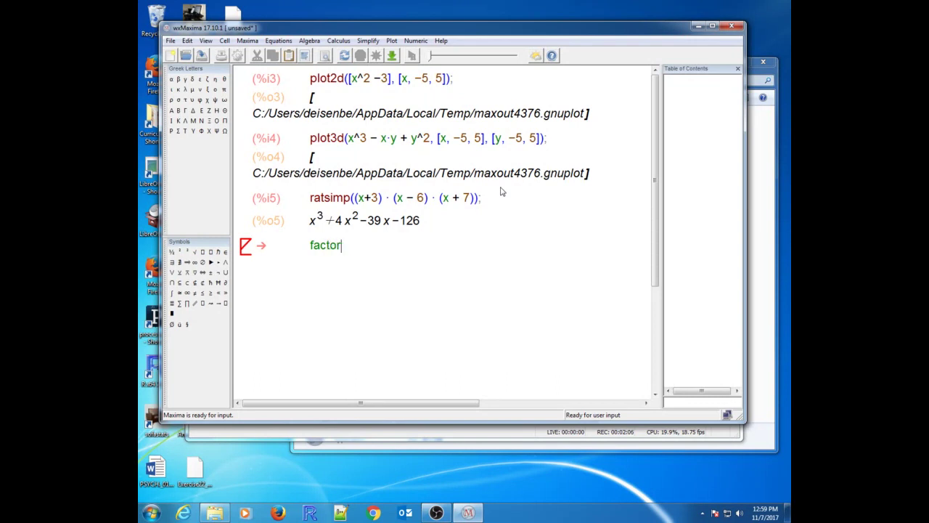
type("(x^2 + 4 ")
type("*x - 45")
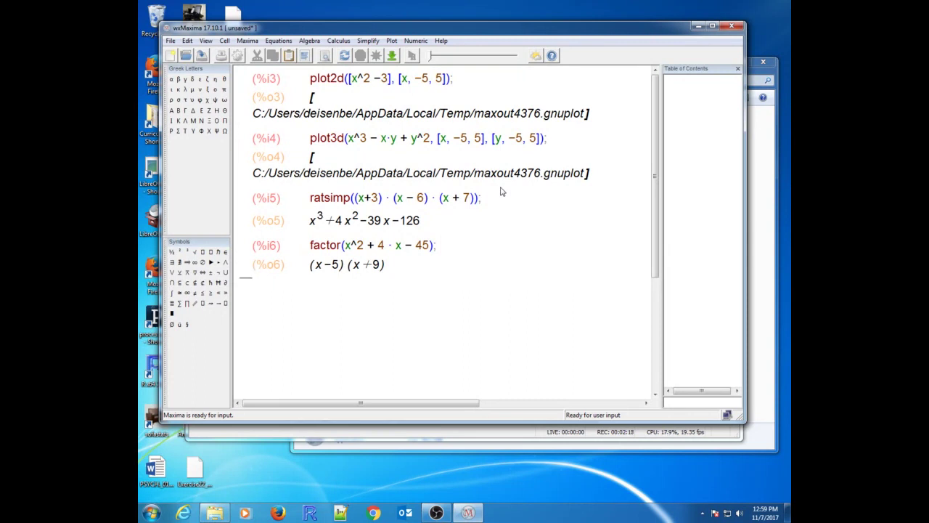
Evaluate solve([x+2*y=7, 3*x-5*y=10],[x,y]) in a new cell, giving x = 5, y = 1
type("so")
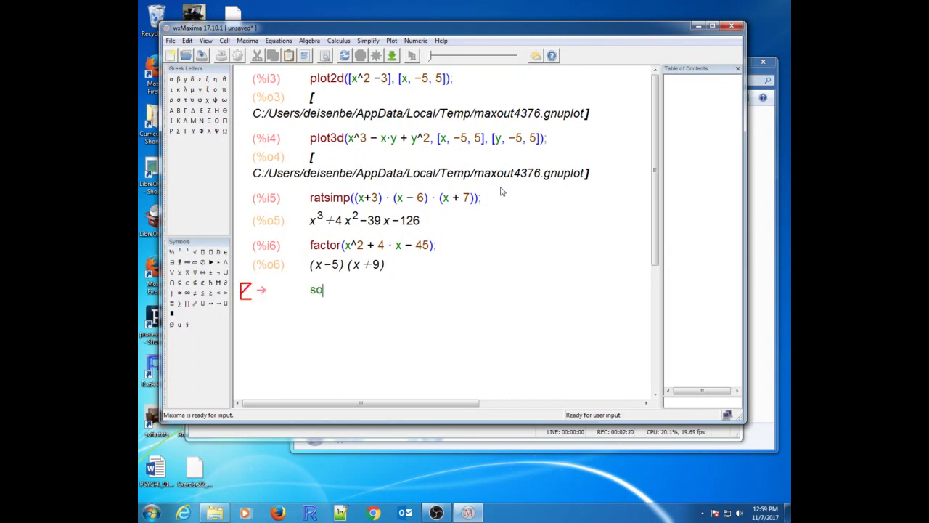
type("lve([x + 2 ")
type("*y ")
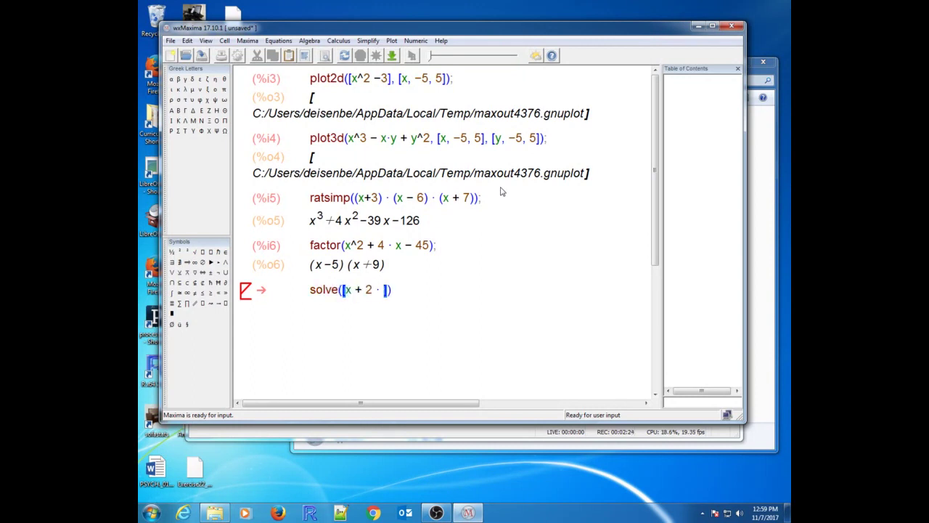
type("= 7, ")
type("3*x - ")
type("5*y ")
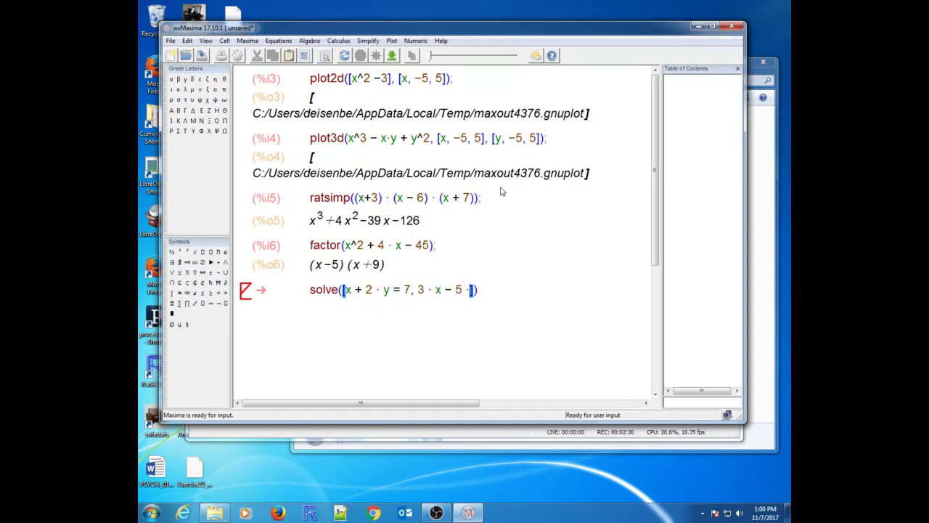
type("= 10], [x, y")
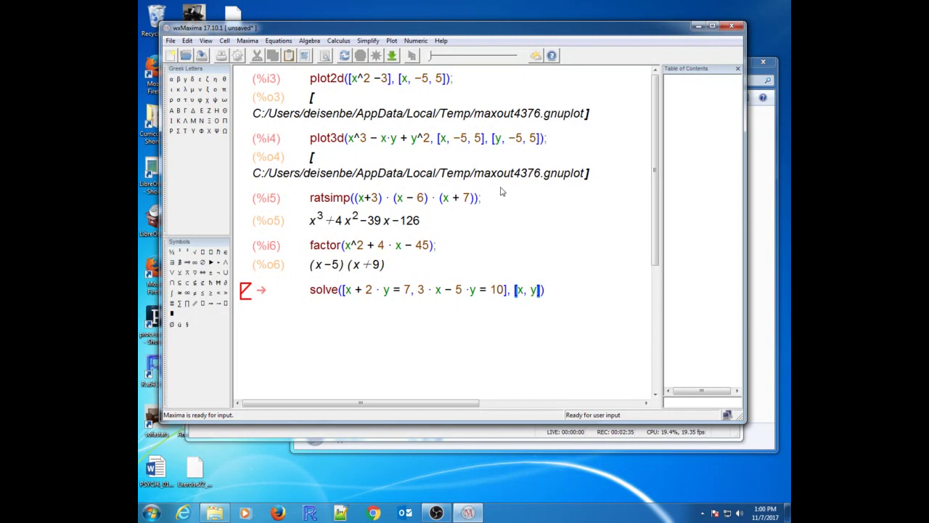
key("shift+Return")
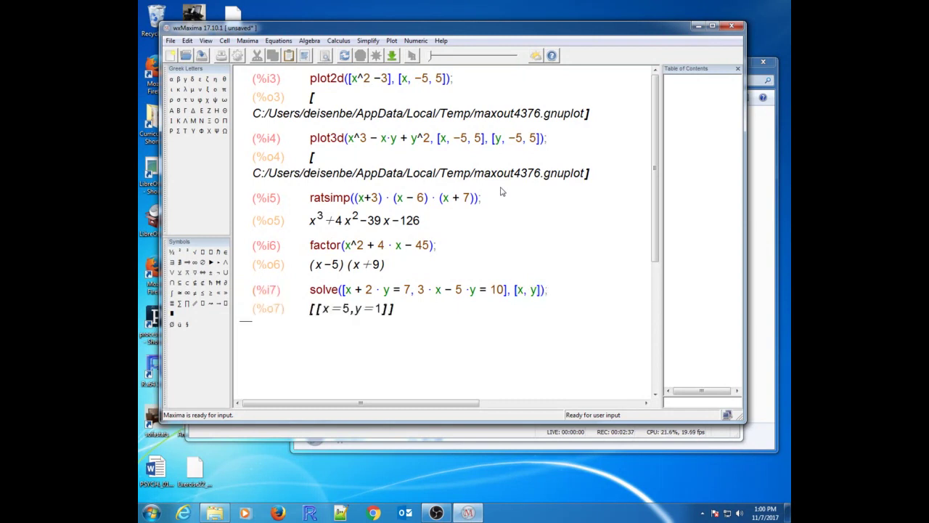